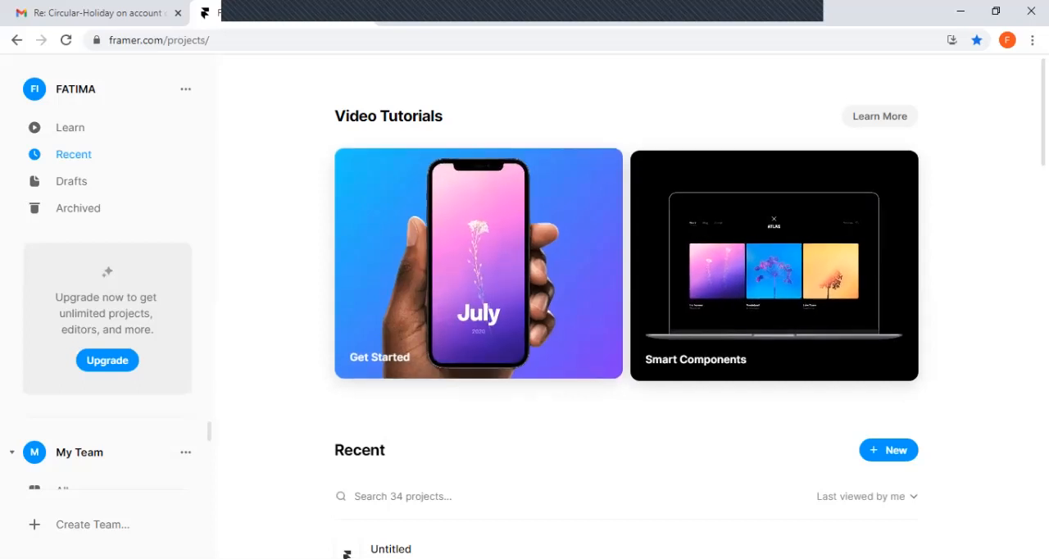
Look through the list of recent projects
{"action": "scroll", "coordinate": [626, 328], "scroll_direction": "down", "scroll_amount": 3}
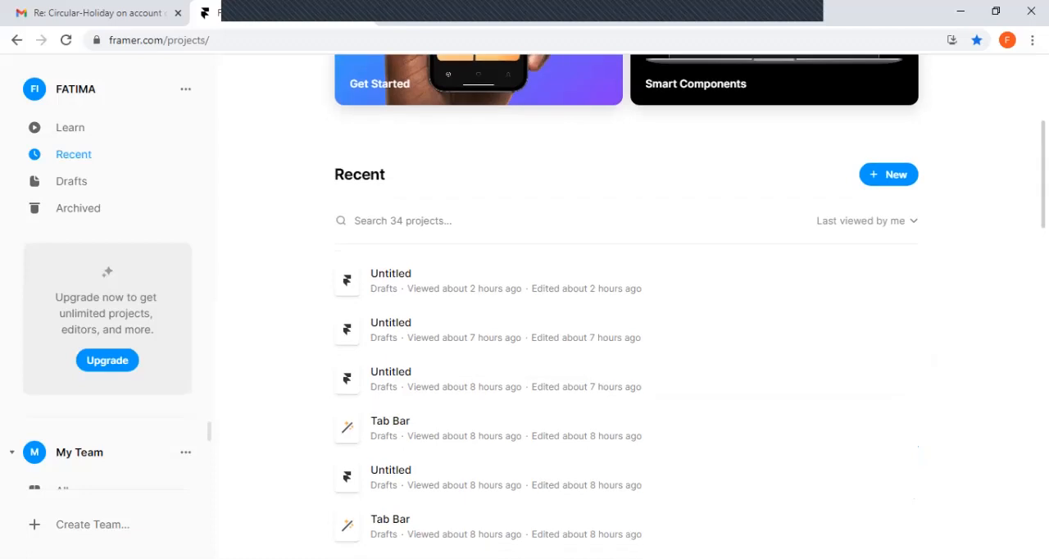
{"action": "scroll", "coordinate": [626, 328], "scroll_direction": "up", "scroll_amount": 2}
{"action": "scroll", "coordinate": [627, 328], "scroll_direction": "down", "scroll_amount": 5}
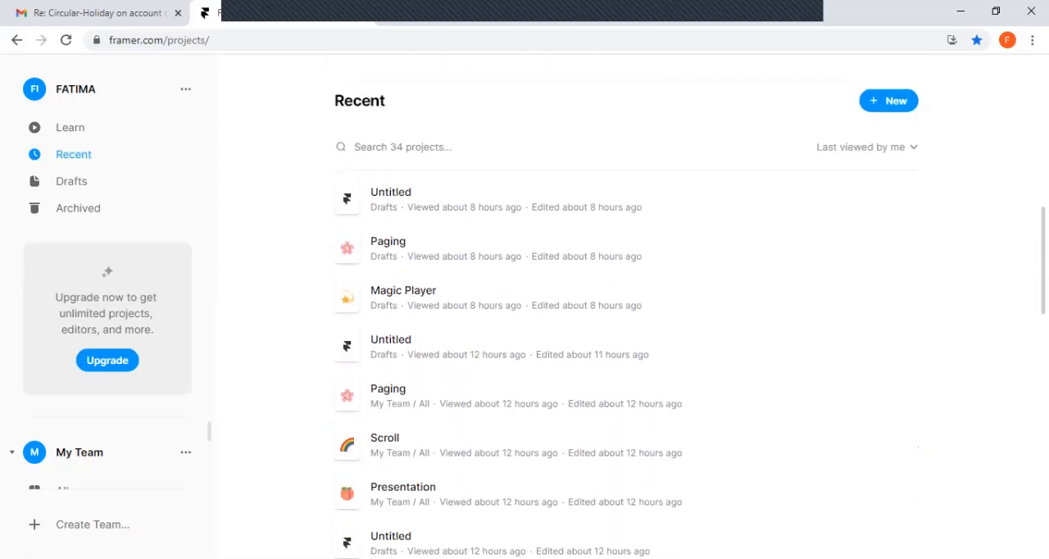
{"action": "scroll", "coordinate": [627, 328], "scroll_direction": "down", "scroll_amount": 3}
{"action": "scroll", "coordinate": [626, 360], "scroll_direction": "down", "scroll_amount": 10}
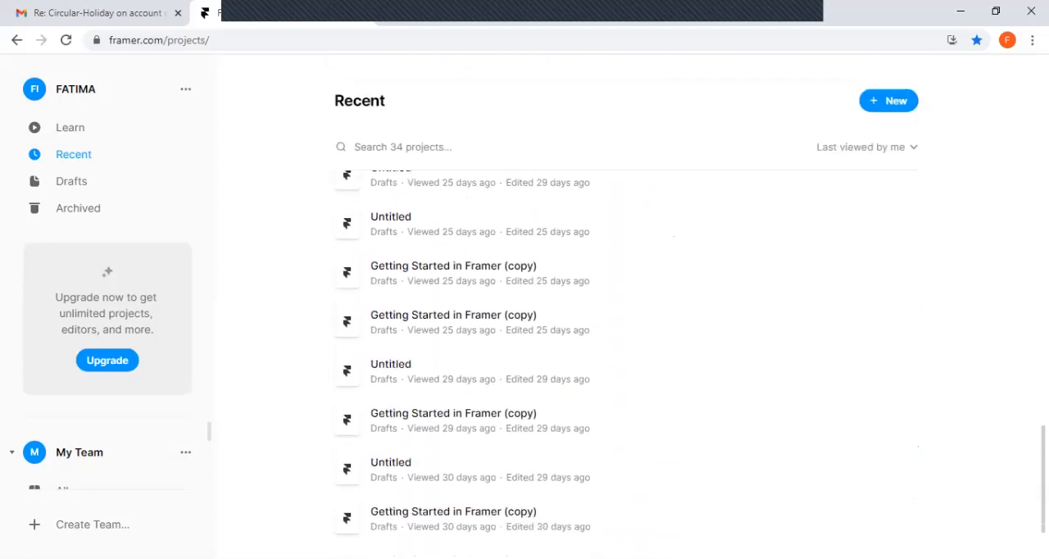
{"action": "scroll", "coordinate": [627, 328], "scroll_direction": "up", "scroll_amount": 10}
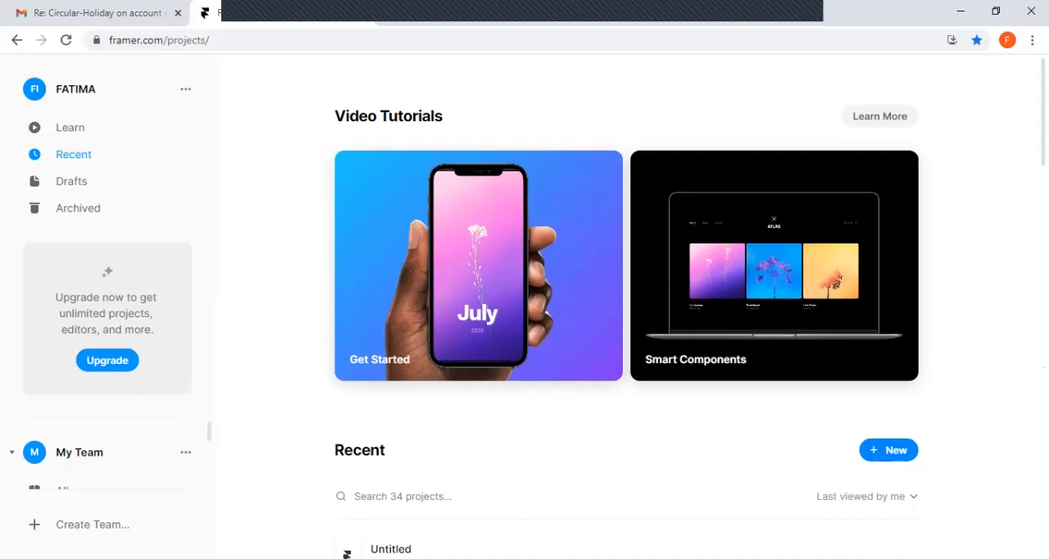
Create a new project from the Blank template and start it with a Phone screen
{"action": "left_click", "coordinate": [891, 449]}
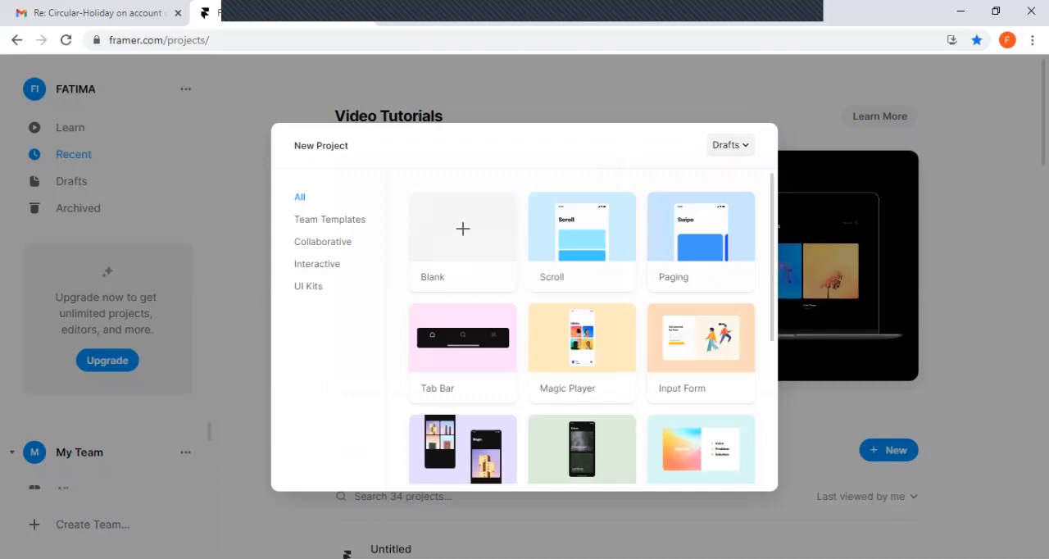
{"action": "scroll", "coordinate": [590, 328], "scroll_direction": "down", "scroll_amount": 3}
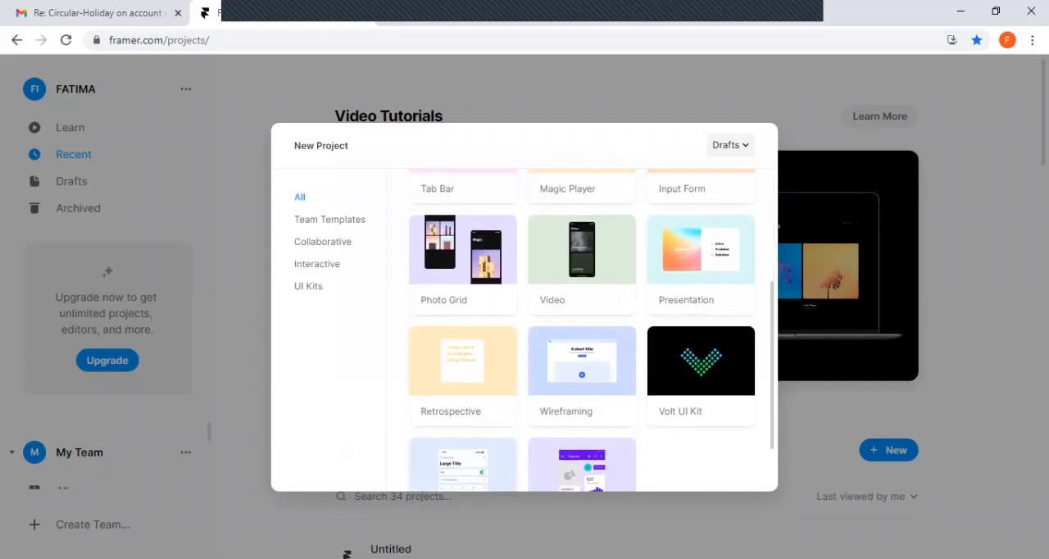
{"action": "scroll", "coordinate": [591, 328], "scroll_direction": "up", "scroll_amount": 3}
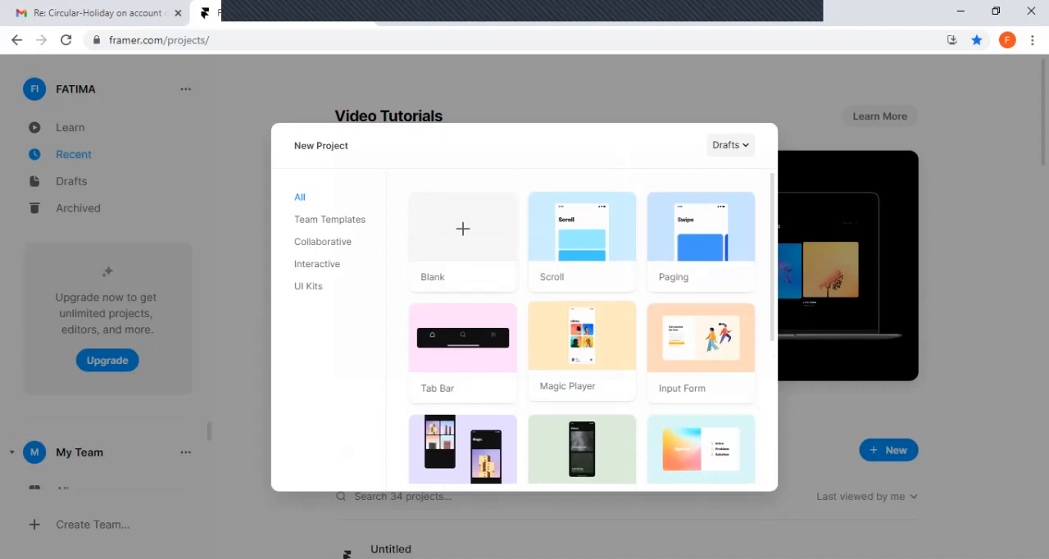
{"action": "scroll", "coordinate": [582, 345], "scroll_direction": "down", "scroll_amount": 3}
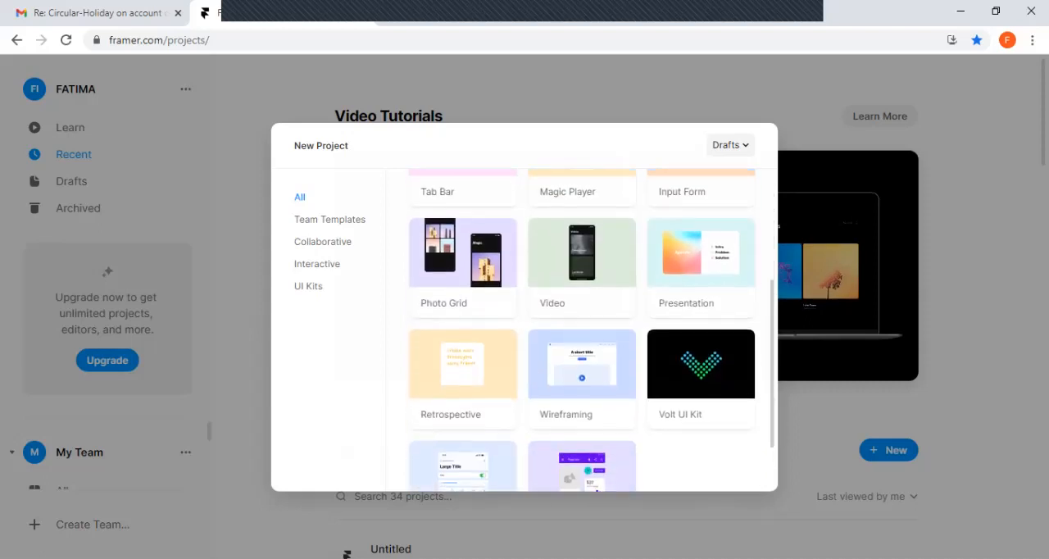
{"action": "scroll", "coordinate": [590, 328], "scroll_direction": "down", "scroll_amount": 2}
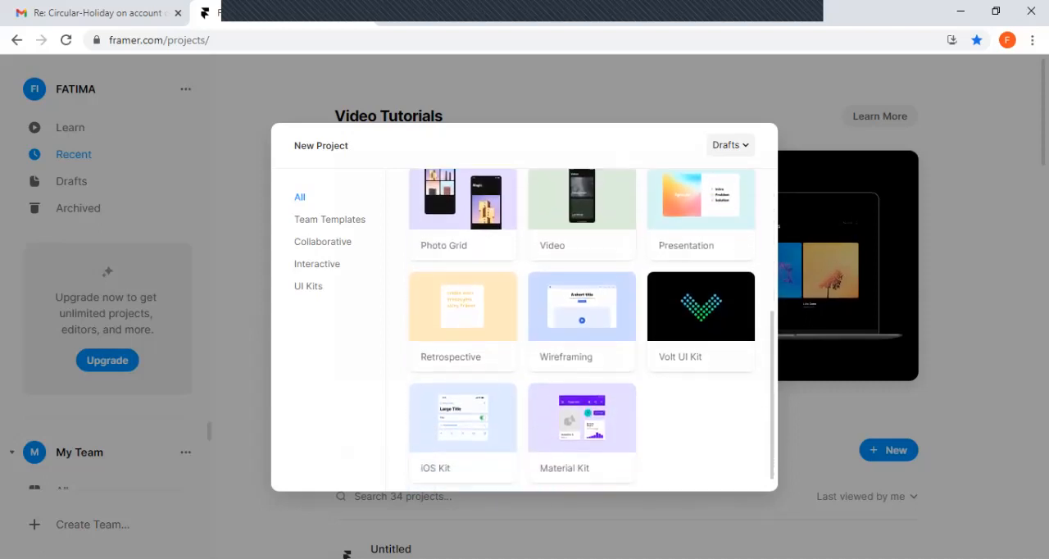
{"action": "scroll", "coordinate": [582, 328], "scroll_direction": "up", "scroll_amount": 4}
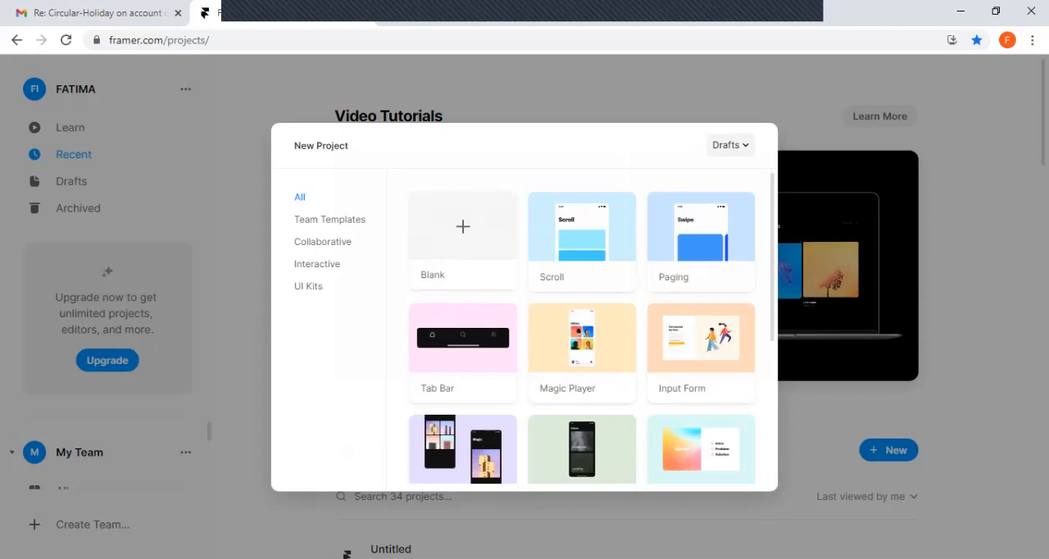
{"action": "left_click", "coordinate": [463, 239]}
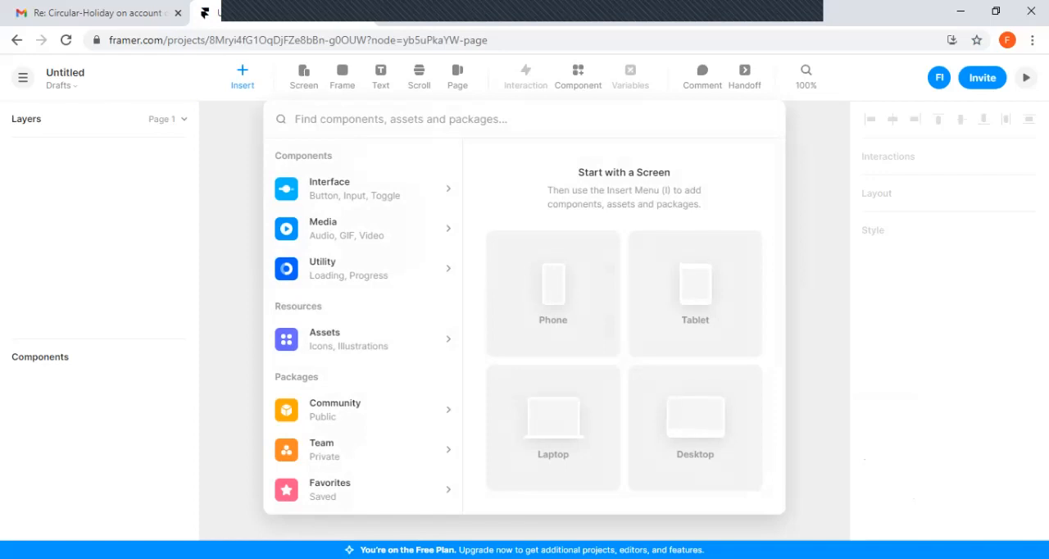
{"action": "left_click", "coordinate": [554, 294]}
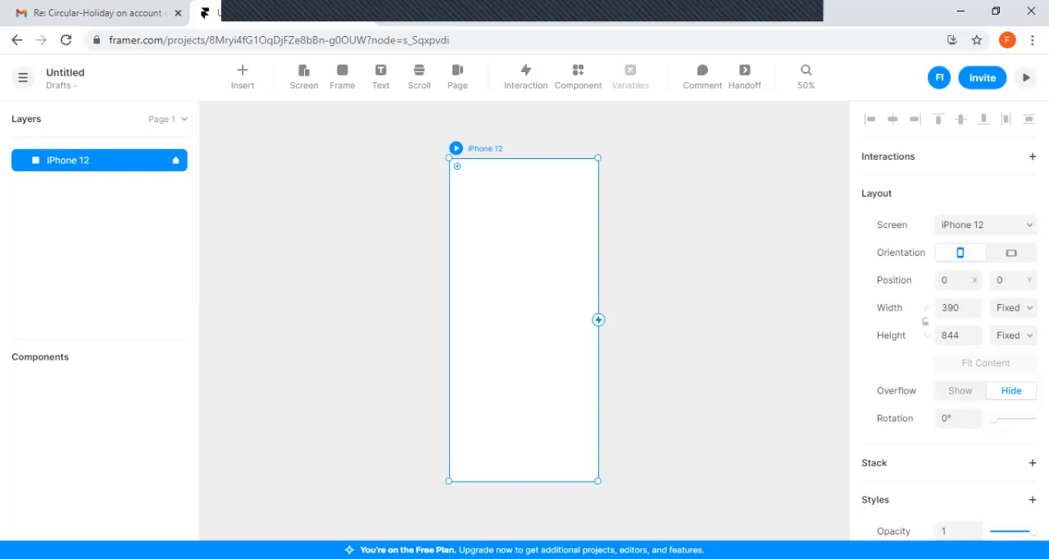
Expand the project's page list and select Page 1
{"action": "left_click", "coordinate": [62, 86]}
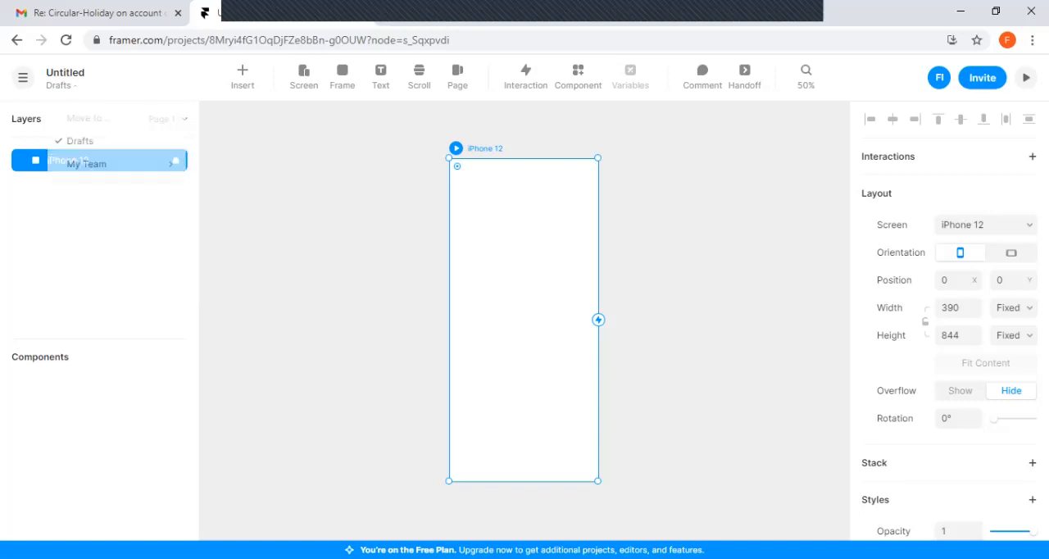
{"action": "left_click", "coordinate": [61, 85]}
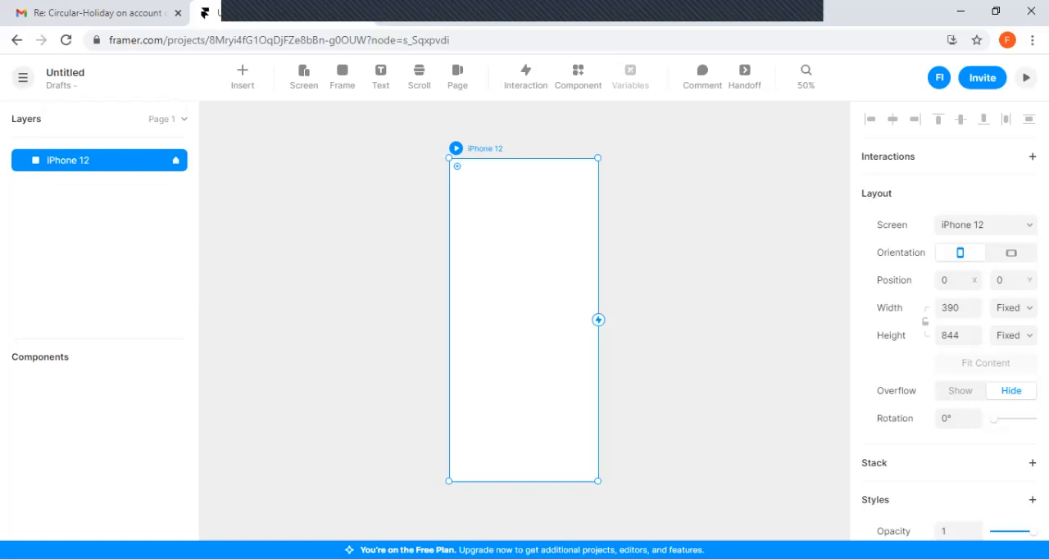
{"action": "left_click", "coordinate": [184, 119]}
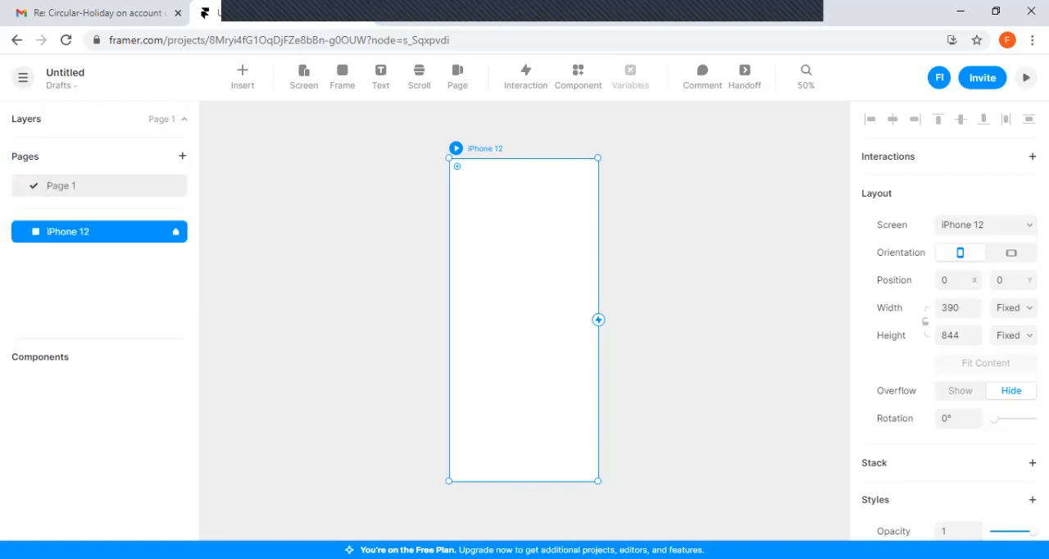
{"action": "left_click", "coordinate": [99, 186]}
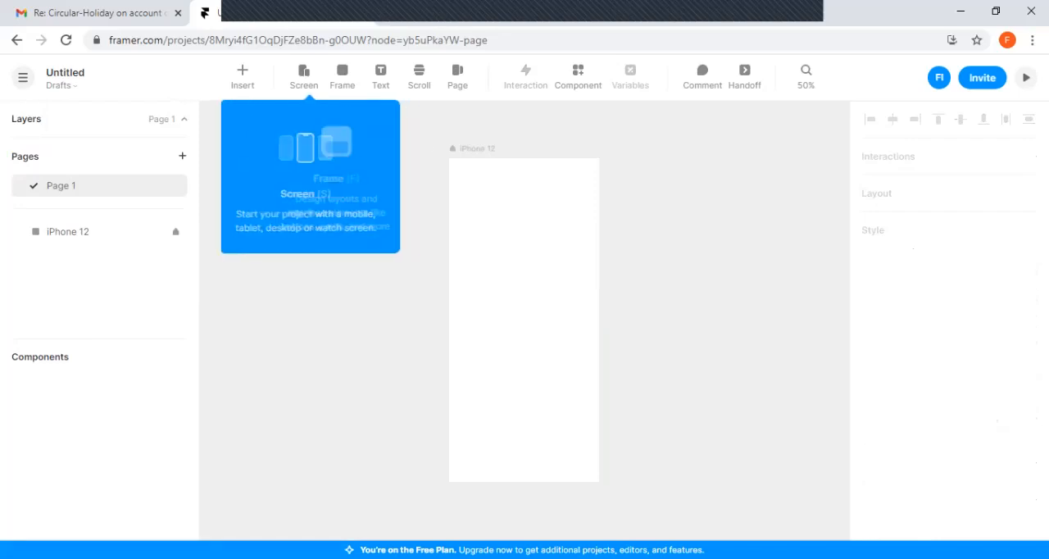
Examine the available Interface components and preview them from Button through Toggle
{"action": "left_click", "coordinate": [242, 75]}
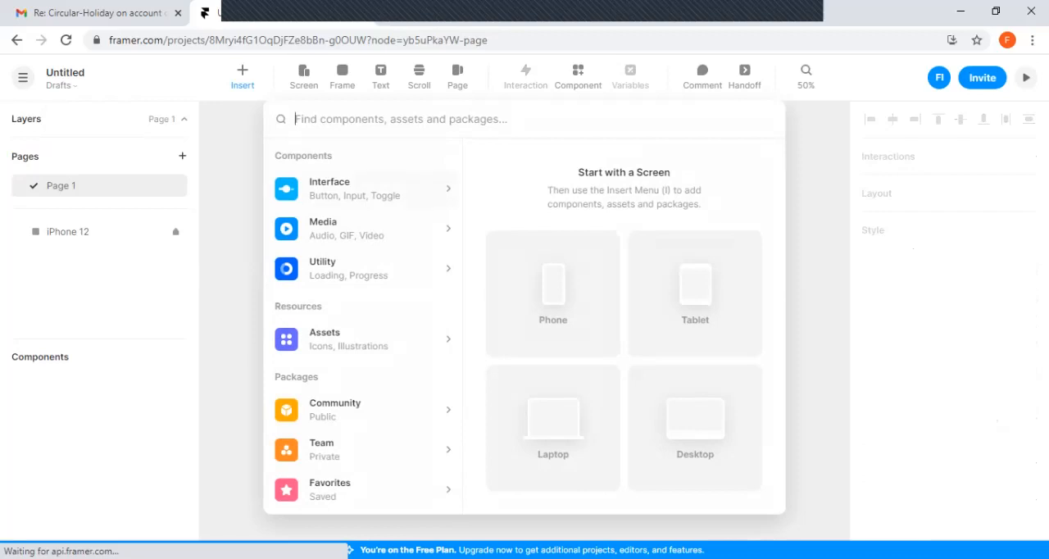
{"action": "left_click", "coordinate": [367, 189]}
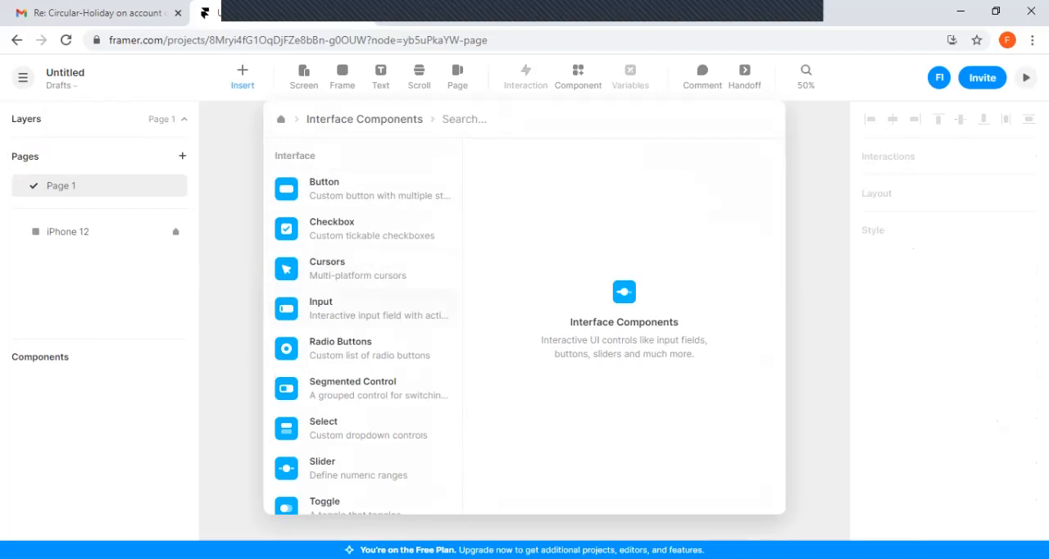
{"action": "key", "text": "Down"}
{"action": "key", "text": "Down"}
{"action": "key", "text": "Down"}
{"action": "key", "text": "Down"}
{"action": "key", "text": "Down"}
{"action": "key", "text": "Down"}
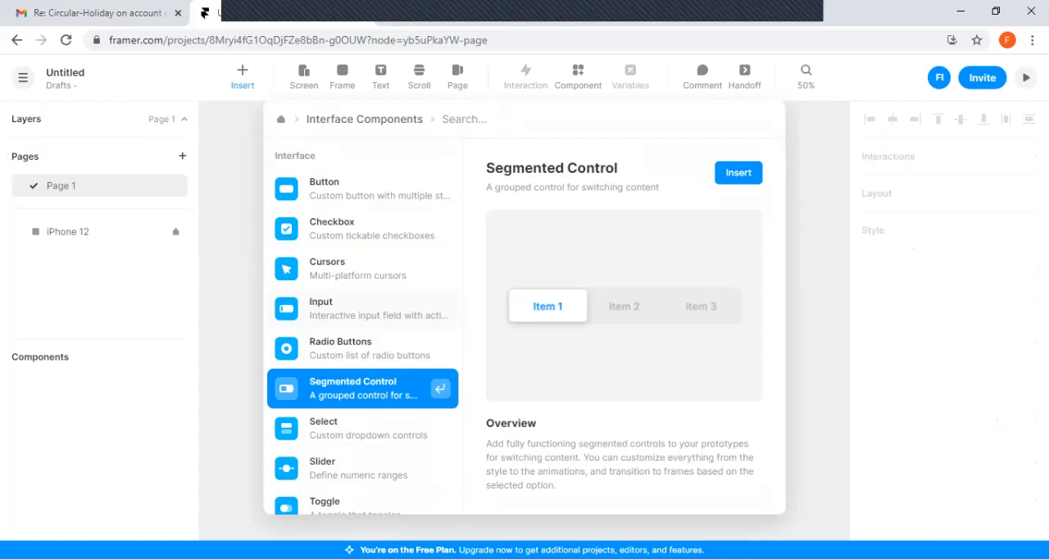
{"action": "key", "text": "Down"}
{"action": "key", "text": "Down"}
{"action": "key", "text": "Down"}
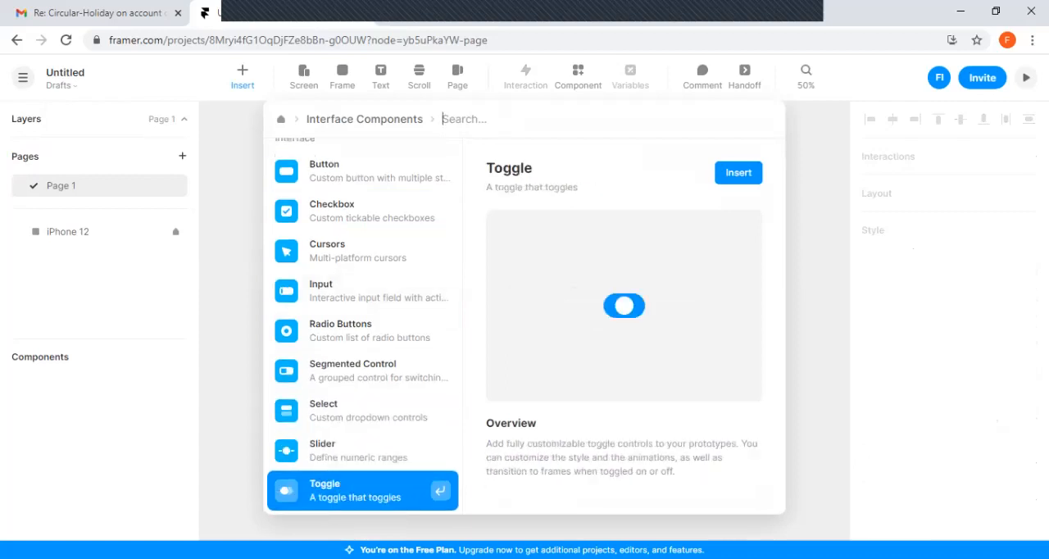
{"action": "key", "text": "Up"}
{"action": "key", "text": "Up"}
{"action": "key", "text": "Up"}
{"action": "key", "text": "Up"}
{"action": "key", "text": "Up"}
{"action": "key", "text": "Up"}
{"action": "key", "text": "Up"}
{"action": "key", "text": "Up"}
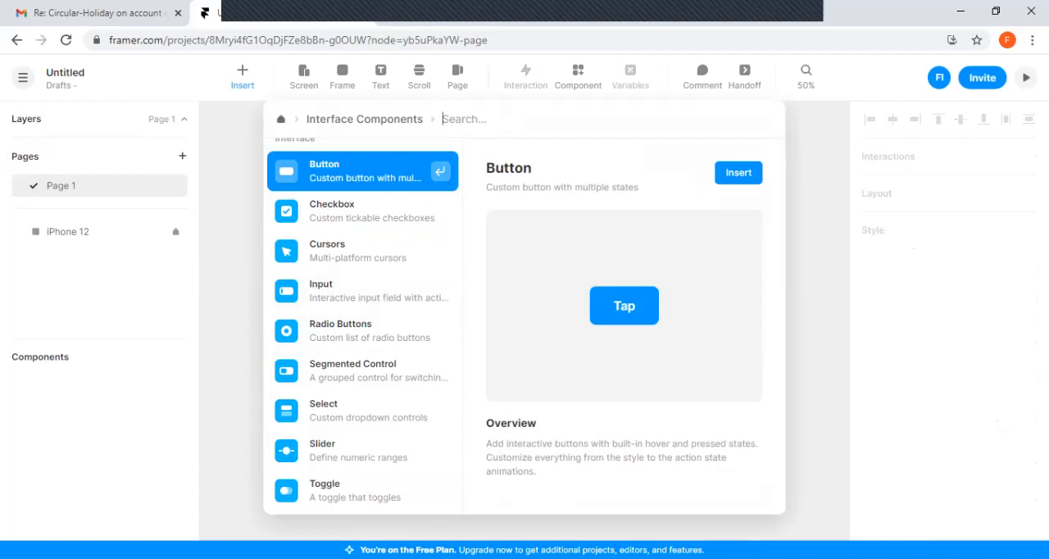
{"action": "key", "text": "BackSpace"}
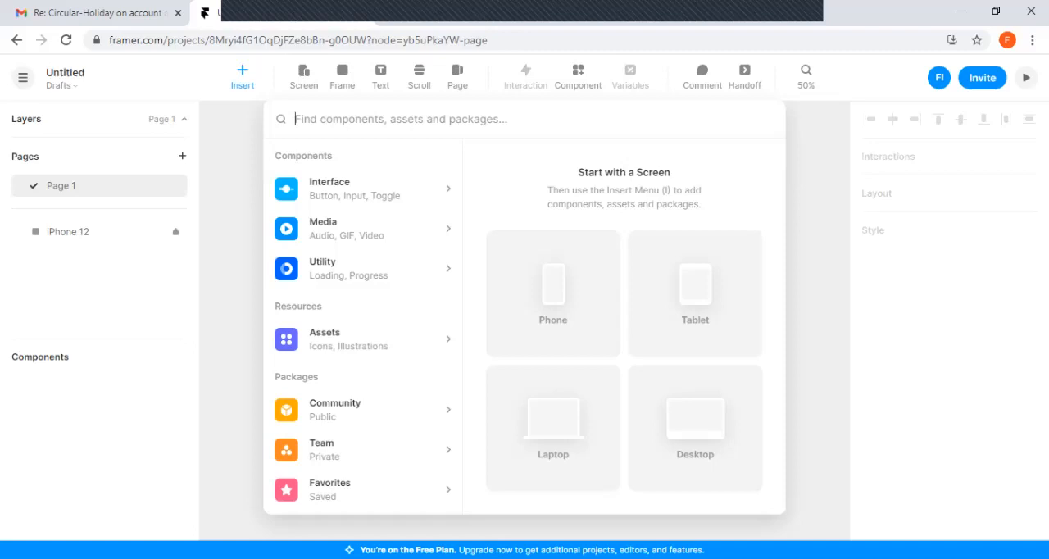
Examine the Media and Utility component categories, previewing Loading Indicator, Time & Date and Sticky Note
{"action": "key", "text": "Down"}
{"action": "key", "text": "Return"}
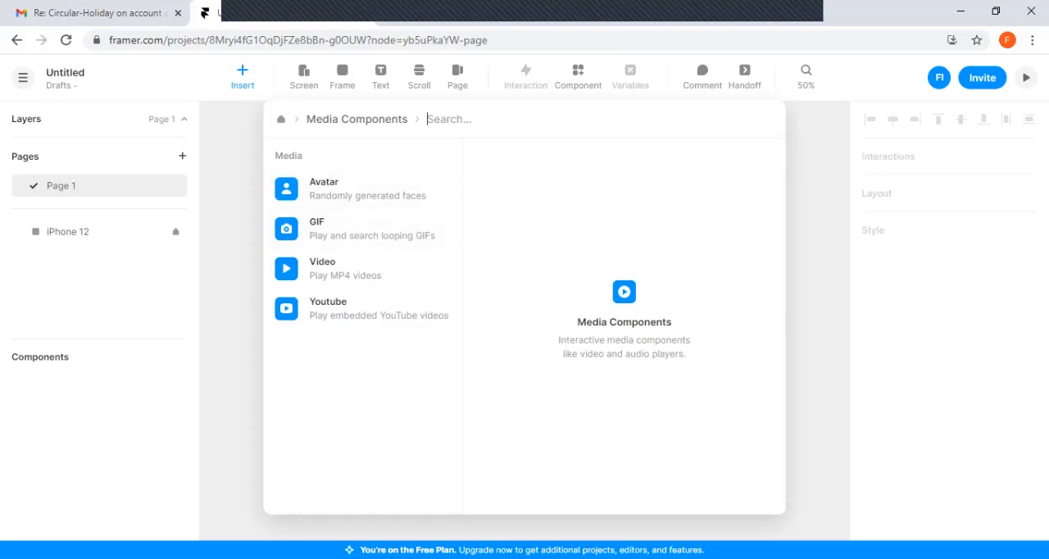
{"action": "key", "text": "BackSpace"}
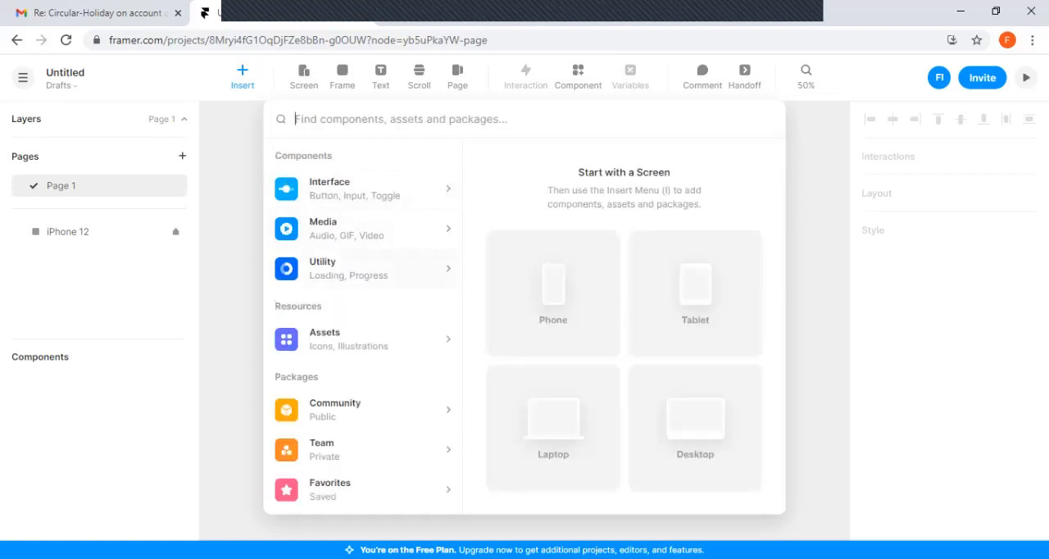
{"action": "key", "text": "Return"}
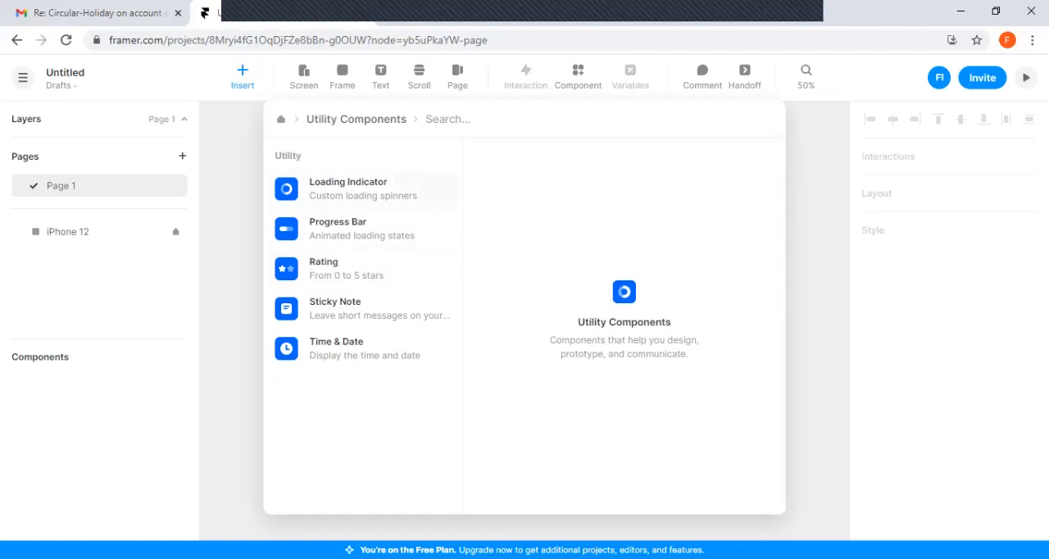
{"action": "key", "text": "Down"}
{"action": "key", "text": "Down"}
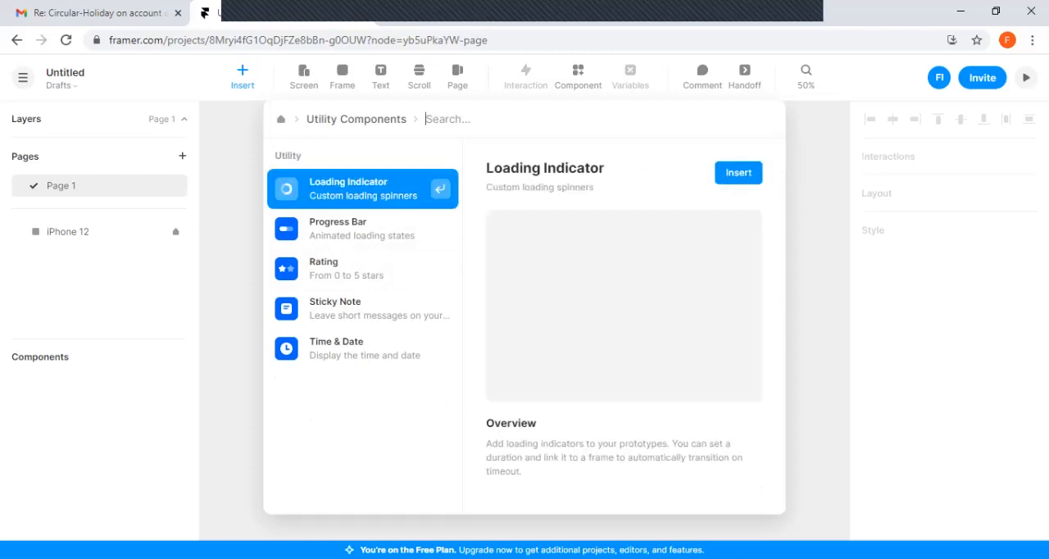
{"action": "key", "text": "Up"}
{"action": "key", "text": "Down"}
{"action": "key", "text": "Down"}
{"action": "key", "text": "Down"}
{"action": "key", "text": "Down"}
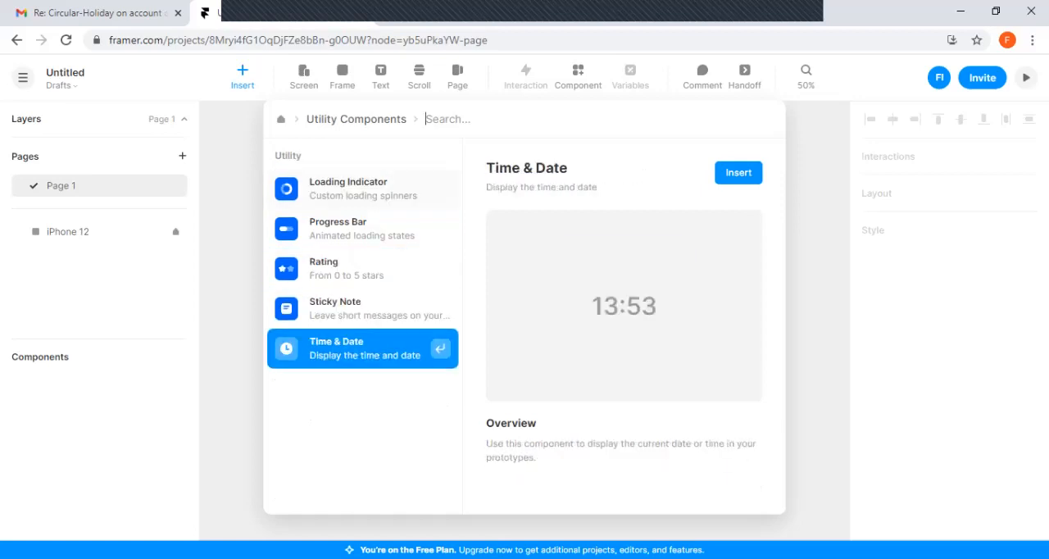
{"action": "key", "text": "Up"}
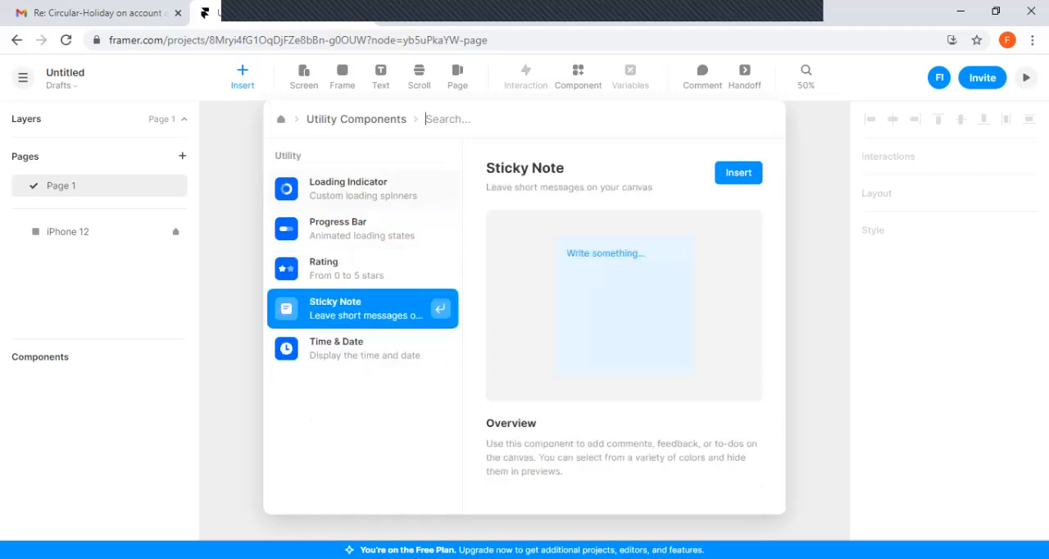
{"action": "key", "text": "Escape"}
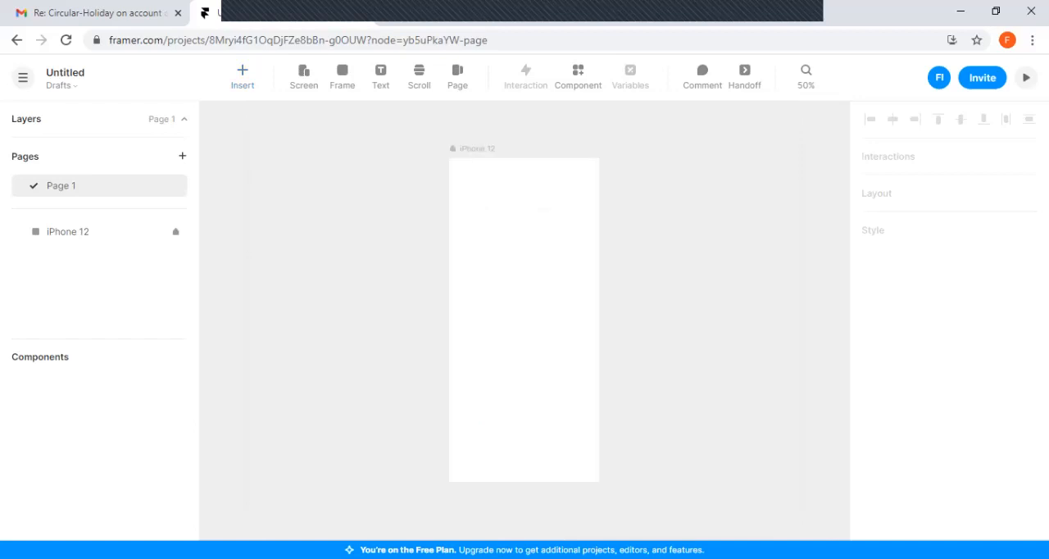
Draw a full-width frame about 390 by 62 along the top edge of the iPhone 12 screen
{"action": "left_click", "coordinate": [342, 76]}
{"action": "left_click_drag", "start_coordinate": [450, 159], "coordinate": [598, 182]}
{"action": "key", "text": "Escape"}
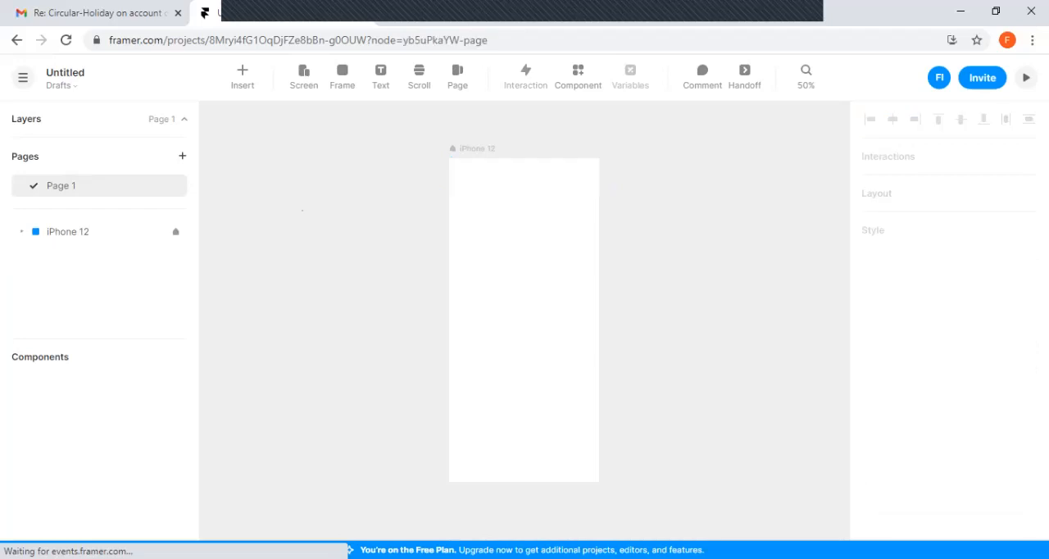
Insert an Input interface component into the frame at the top of the iPhone 12 screen
{"action": "left_click", "coordinate": [525, 171]}
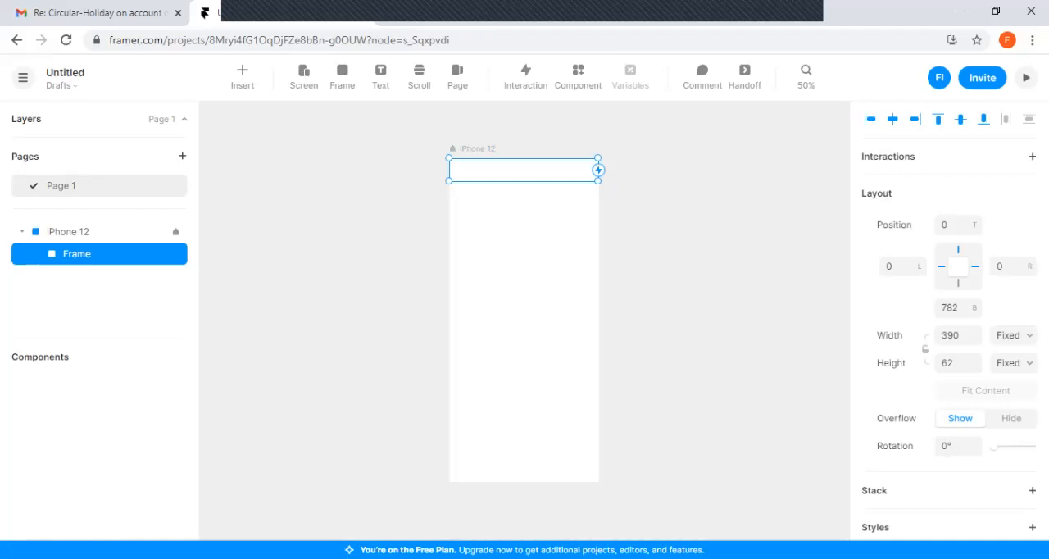
{"action": "left_click", "coordinate": [242, 76]}
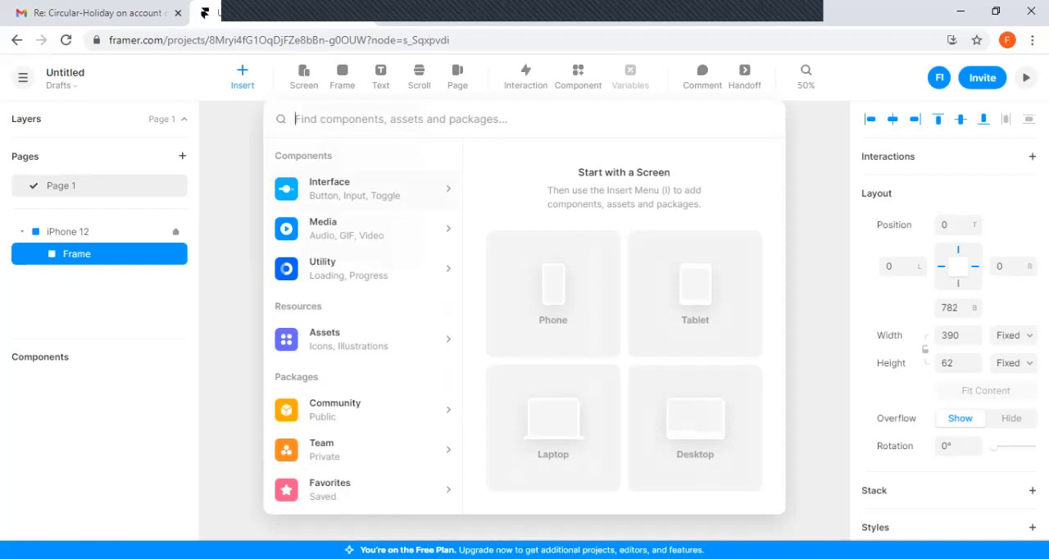
{"action": "key", "text": "Return"}
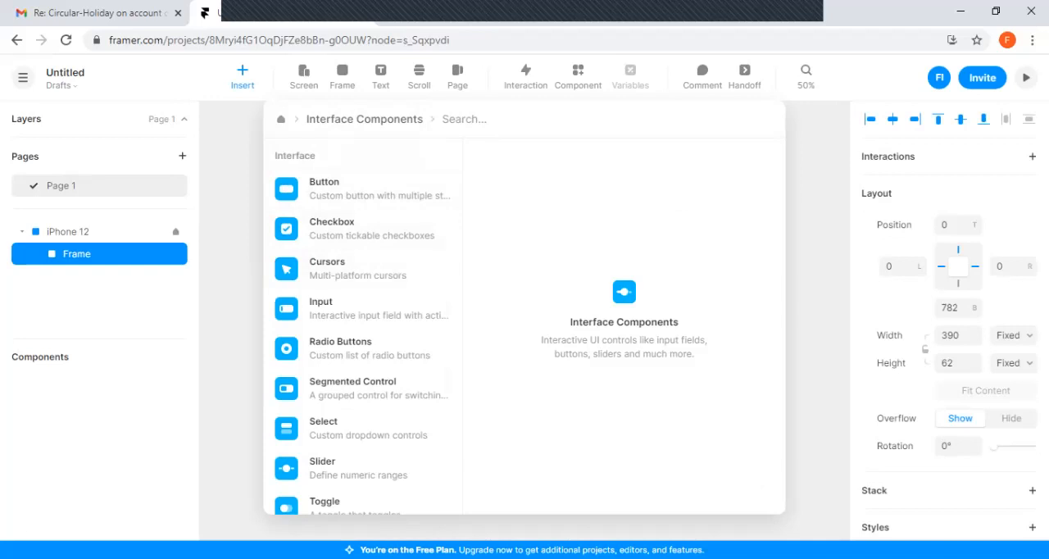
{"action": "left_click", "coordinate": [362, 309]}
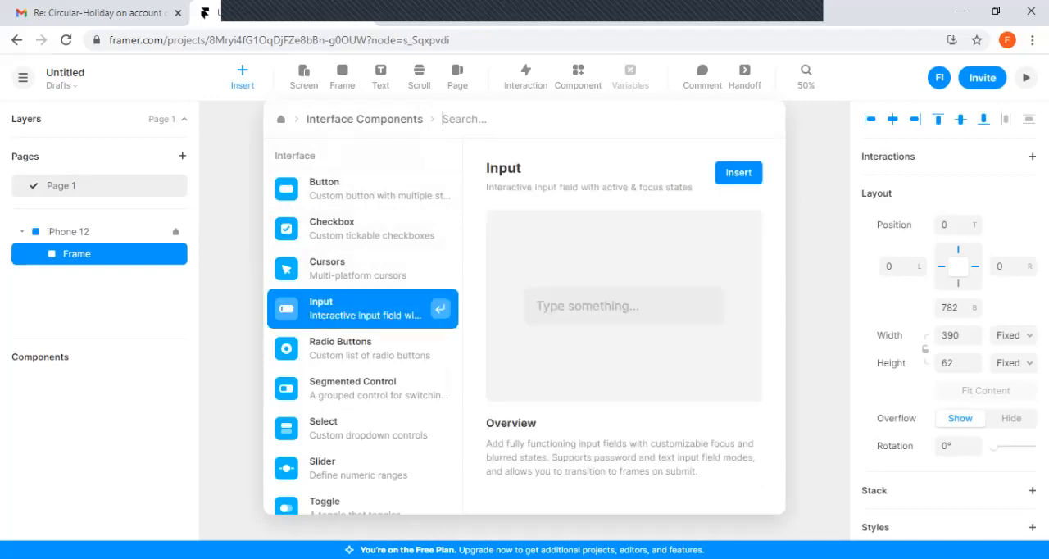
{"action": "key", "text": "Return"}
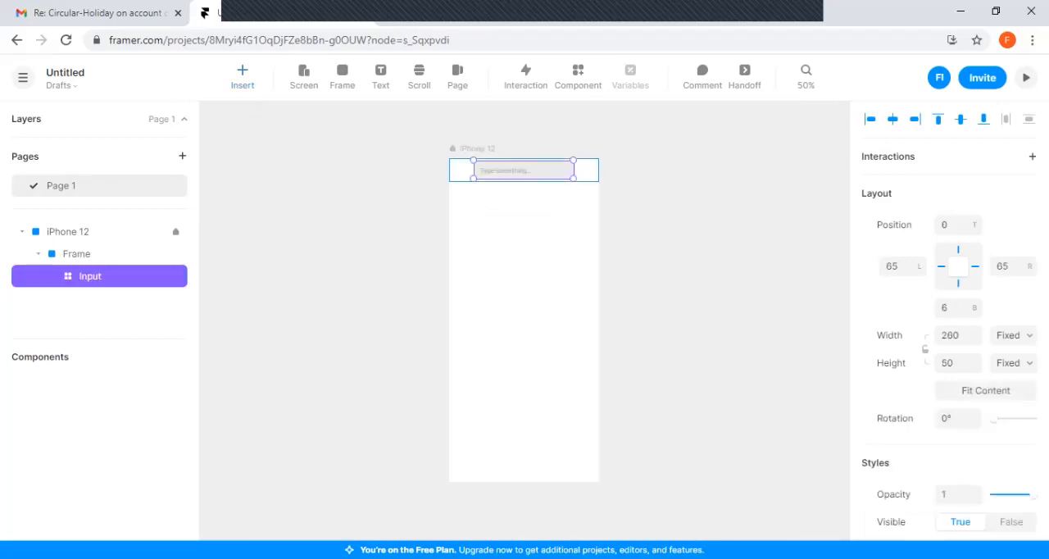
Move the Input component to the right edge of its frame, 130 from the left and 12 from the top
{"action": "left_click_drag", "start_coordinate": [524, 170], "coordinate": [549, 173]}
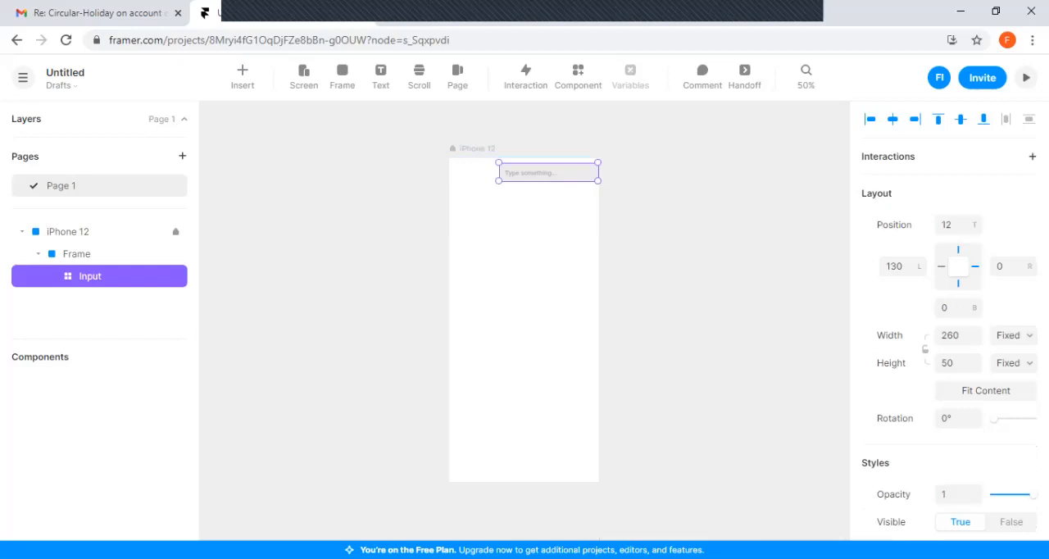
{"action": "left_click", "coordinate": [548, 246]}
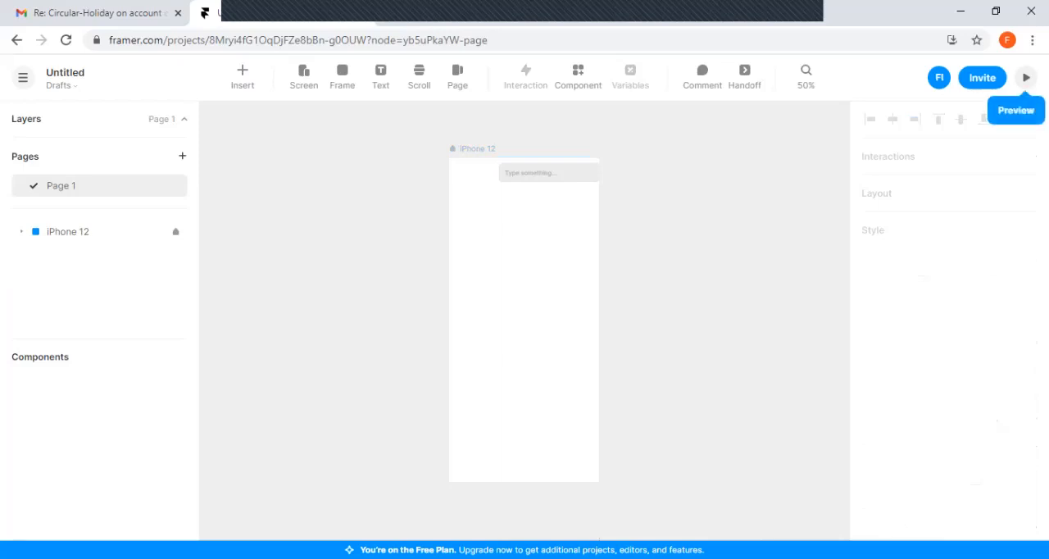
Preview the iPhone 12 prototype and view the QR code for opening it on mobile
{"action": "left_click", "coordinate": [1027, 77]}
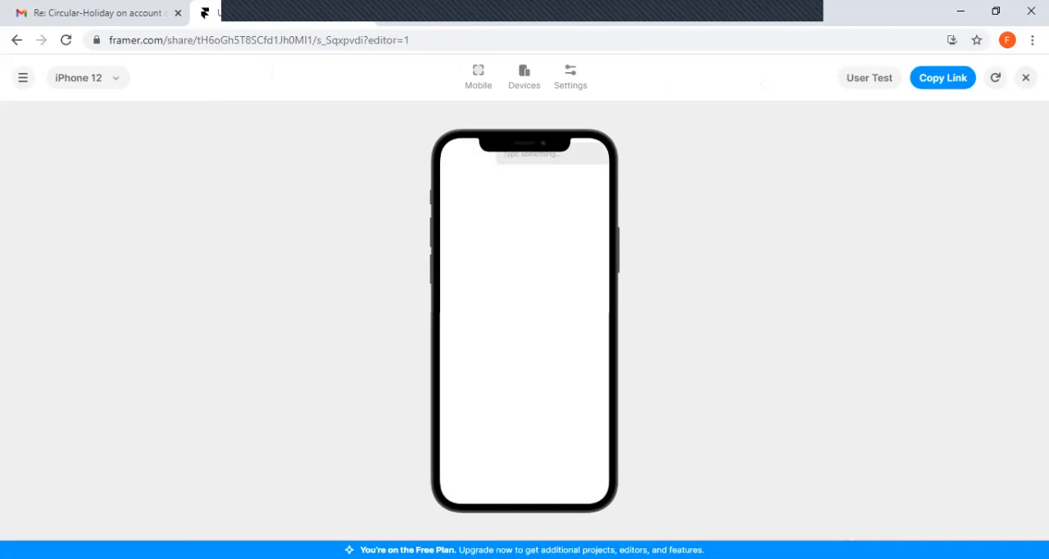
{"action": "left_click", "coordinate": [479, 77]}
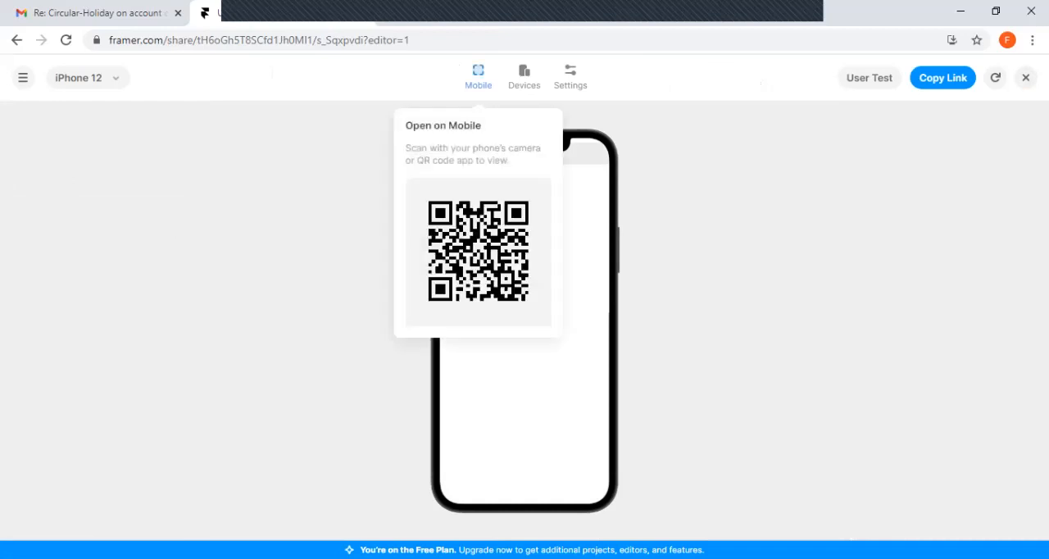
{"action": "left_click", "coordinate": [479, 77]}
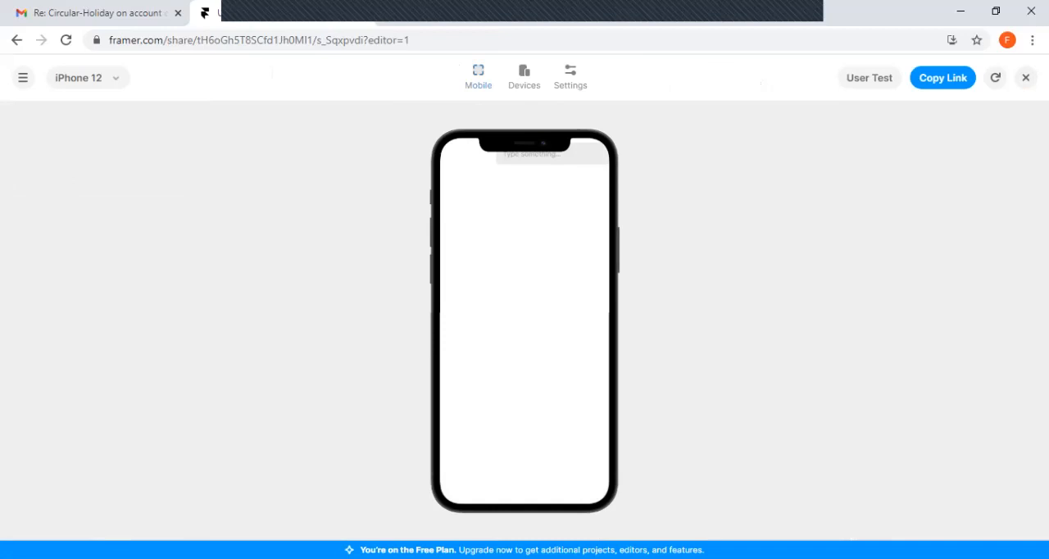
Test the Input field beneath the phone's notch in the preview by entering sample letters and deleting them
{"action": "left_click", "coordinate": [553, 156]}
{"action": "type", "text": "jjkkkkjkk"}
{"action": "key", "text": "BackSpace"}
{"action": "key", "text": "BackSpace"}
{"action": "key", "text": "BackSpace"}
{"action": "key", "text": "BackSpace"}
{"action": "key", "text": "BackSpace"}
{"action": "key", "text": "BackSpace"}
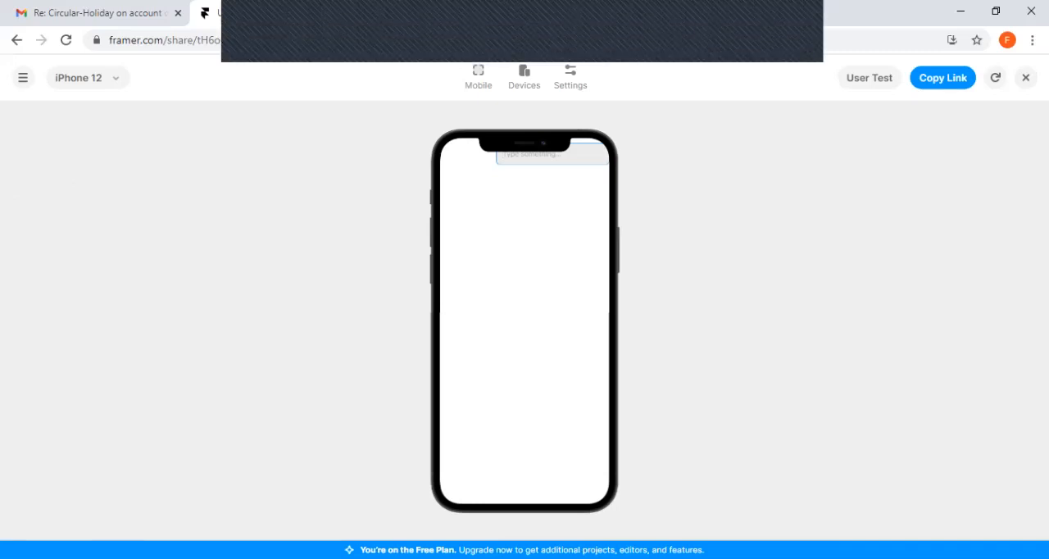
Examine the preview's settings, its mobile QR code and the list of available screens
{"action": "left_click", "coordinate": [571, 77]}
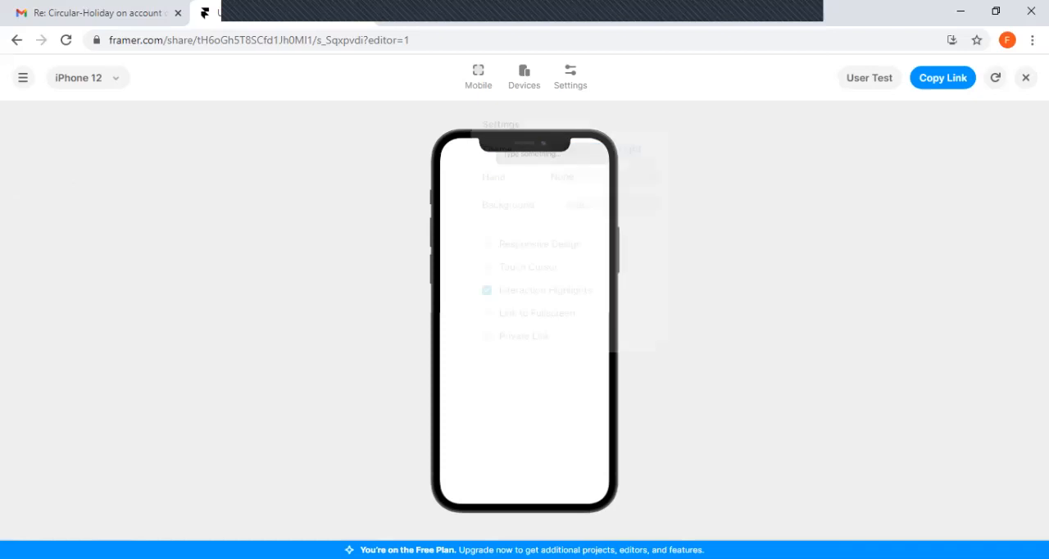
{"action": "left_click", "coordinate": [571, 77]}
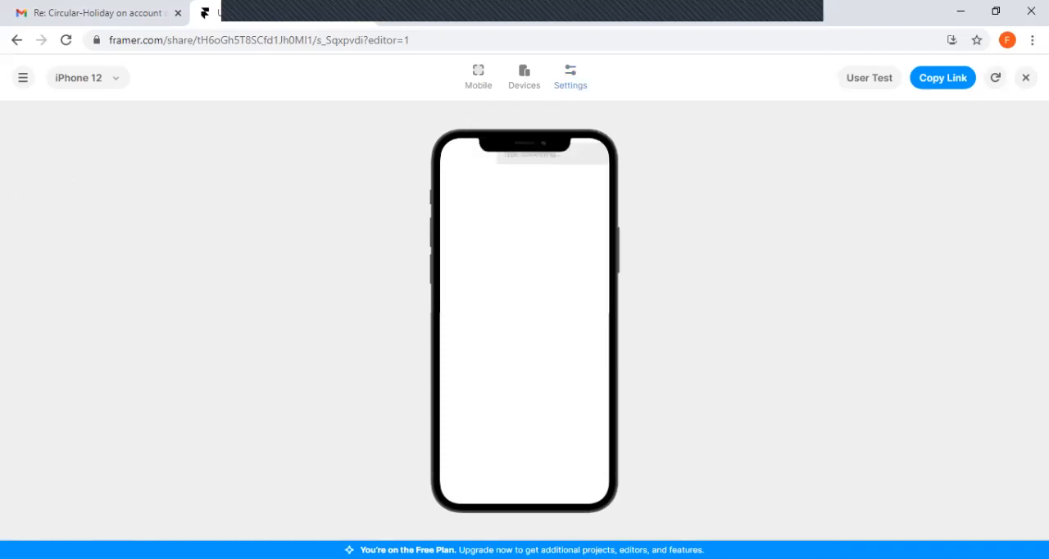
{"action": "left_click", "coordinate": [479, 77]}
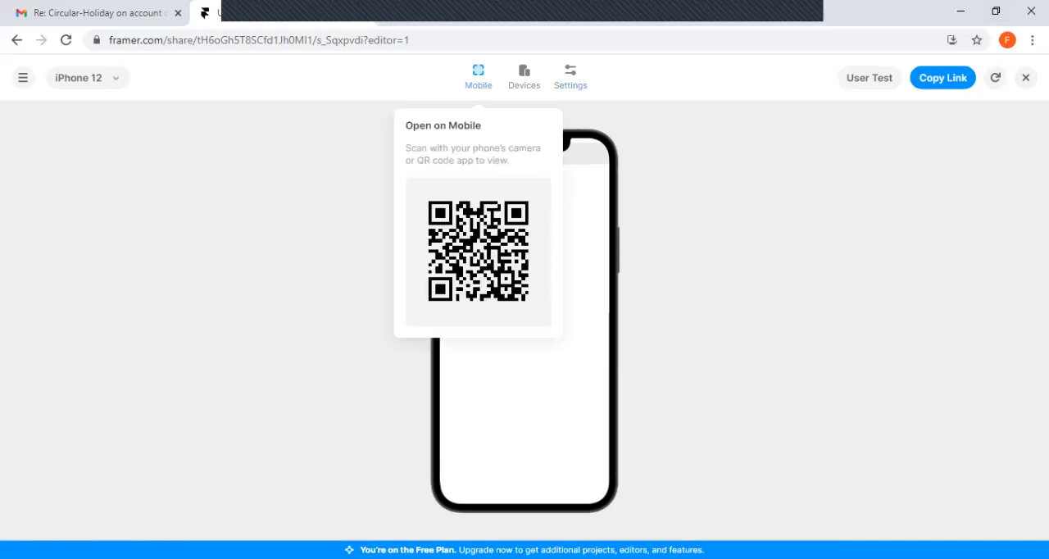
{"action": "left_click", "coordinate": [479, 77]}
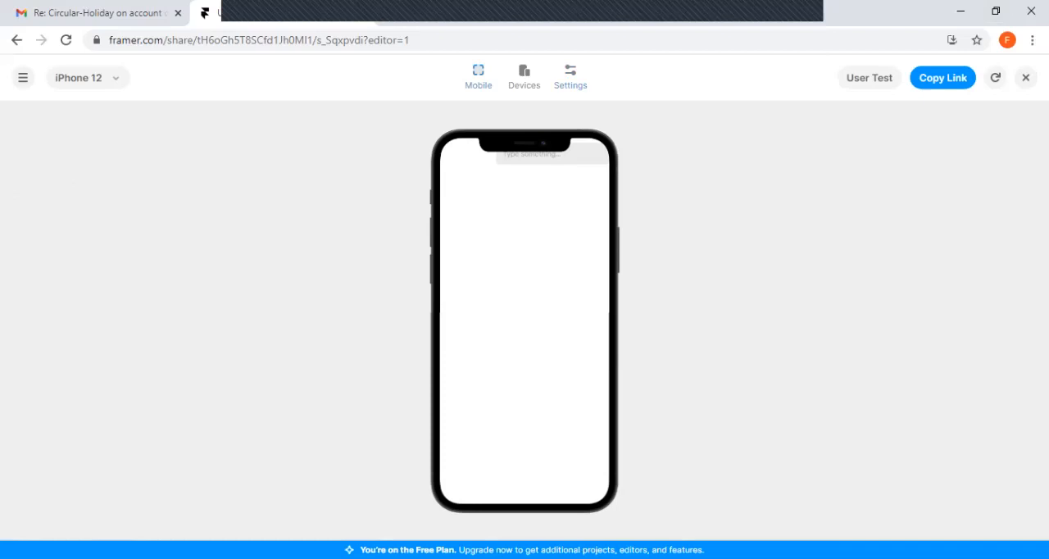
{"action": "left_click", "coordinate": [101, 78]}
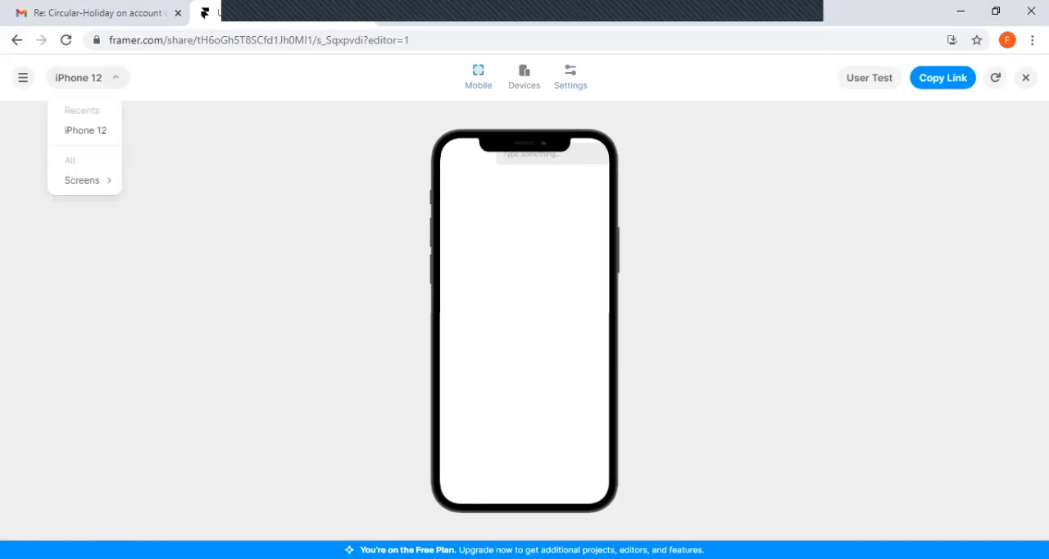
{"action": "mouse_move", "coordinate": [85, 180]}
{"action": "left_click", "coordinate": [160, 180]}
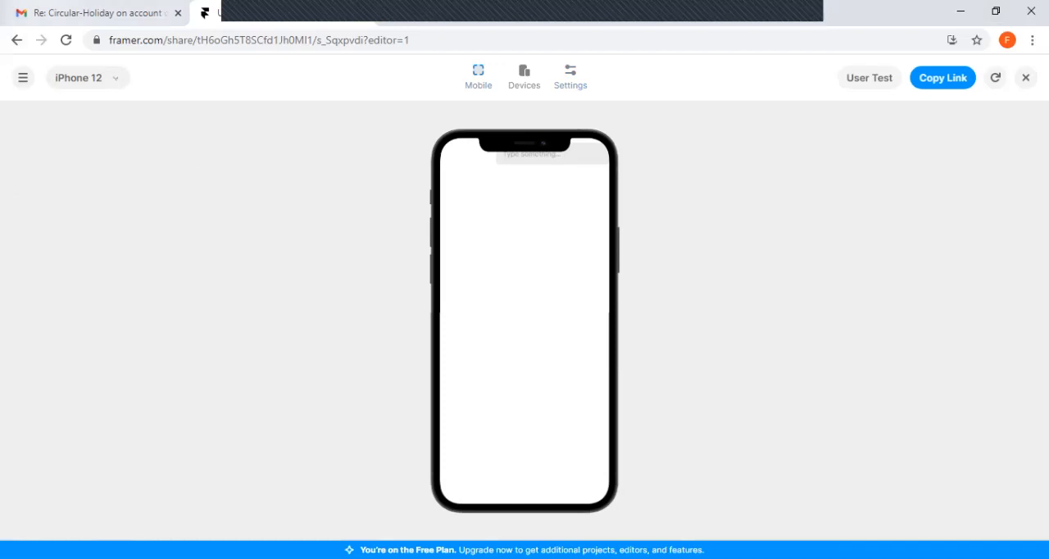
Return to the editor and move the Input component down to 124 from the top of the iPhone 12 screen
{"action": "left_click", "coordinate": [17, 39]}
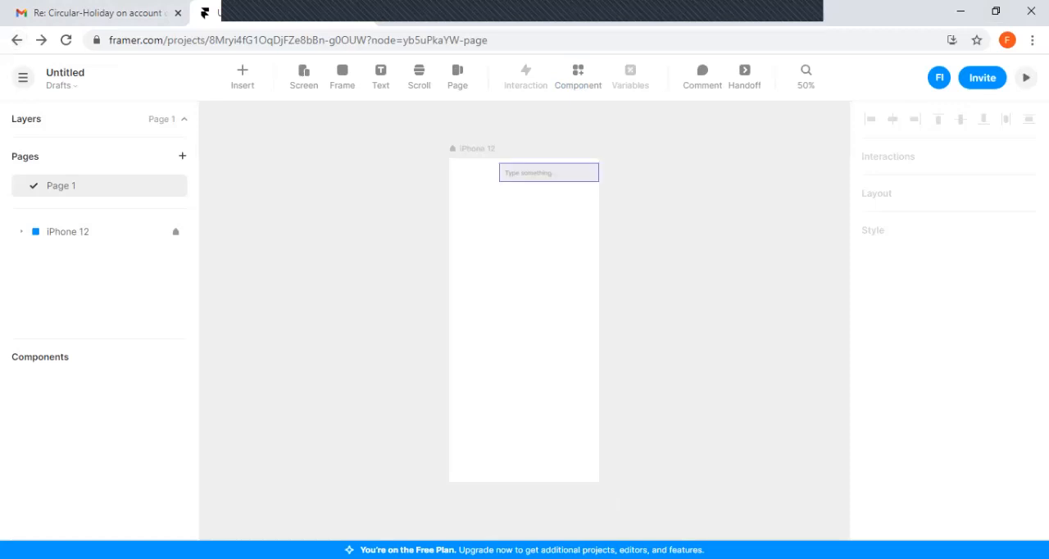
{"action": "left_click_drag", "start_coordinate": [548, 172], "coordinate": [552, 218]}
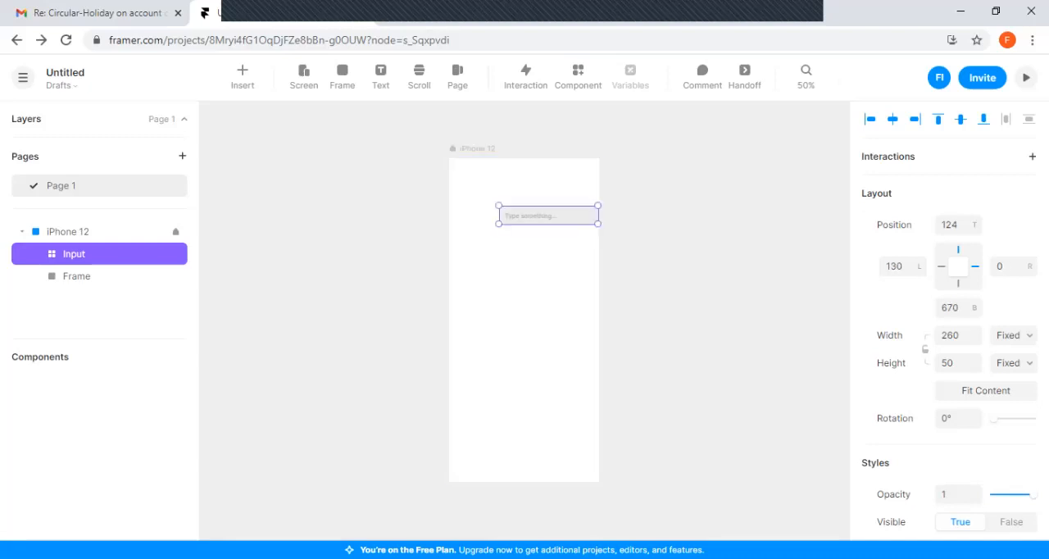
Preview the screen with the moved Input field, test it with sample letters, delete them and return to the editor
{"action": "left_click", "coordinate": [1026, 78]}
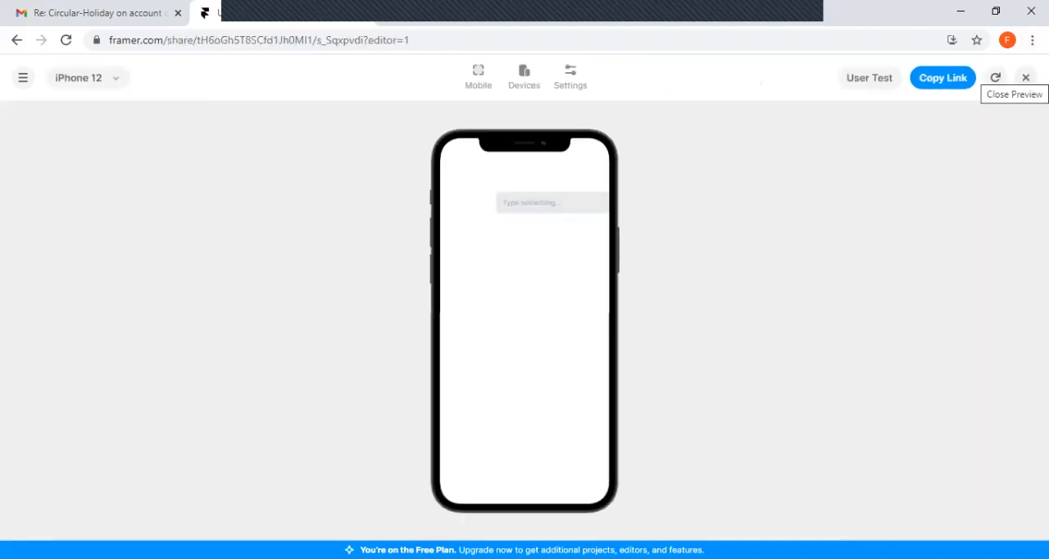
{"action": "left_click", "coordinate": [553, 202]}
{"action": "type", "text": "ghhn"}
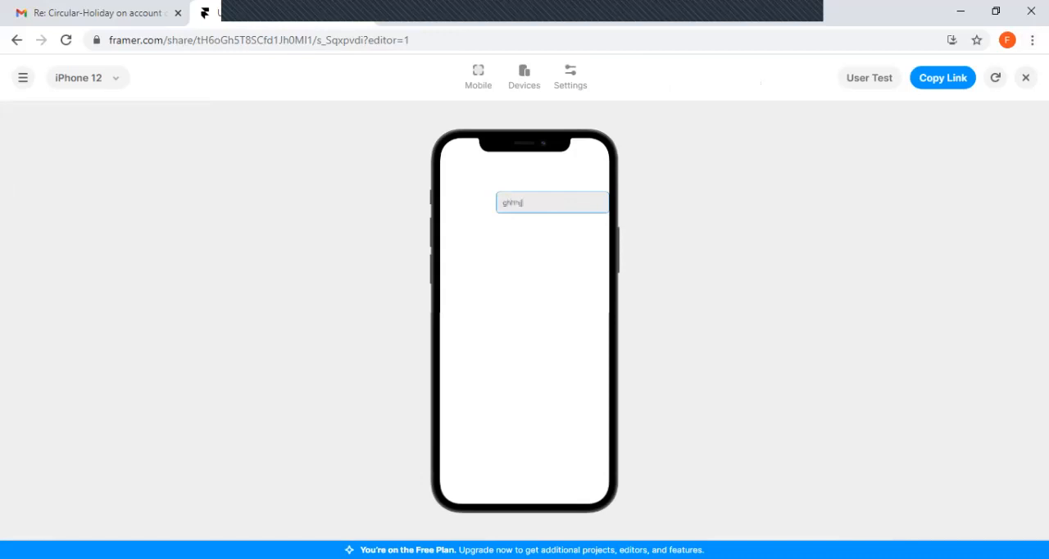
{"action": "type", "text": "jjjhhh"}
{"action": "key", "text": "BackSpace"}
{"action": "key", "text": "BackSpace"}
{"action": "key", "text": "BackSpace"}
{"action": "key", "text": "BackSpace"}
{"action": "key", "text": "BackSpace"}
{"action": "key", "text": "BackSpace"}
{"action": "key", "text": "BackSpace"}
{"action": "key", "text": "BackSpace"}
{"action": "key", "text": "BackSpace"}
{"action": "key", "text": "BackSpace"}
{"action": "left_click", "coordinate": [16, 40]}
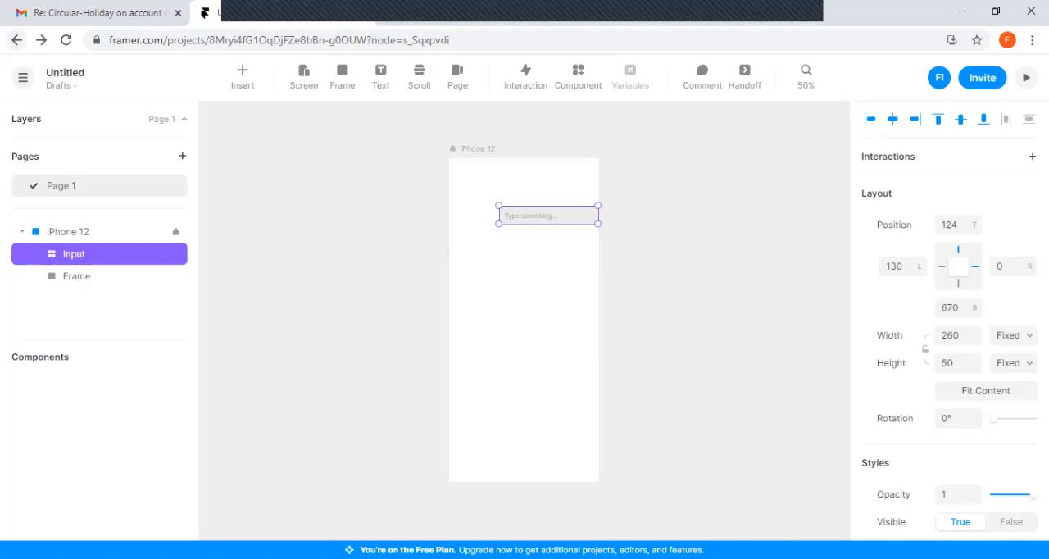
Go back to the project list and create a new project in Drafts from the Tab Bar template
{"action": "left_click", "coordinate": [16, 40]}
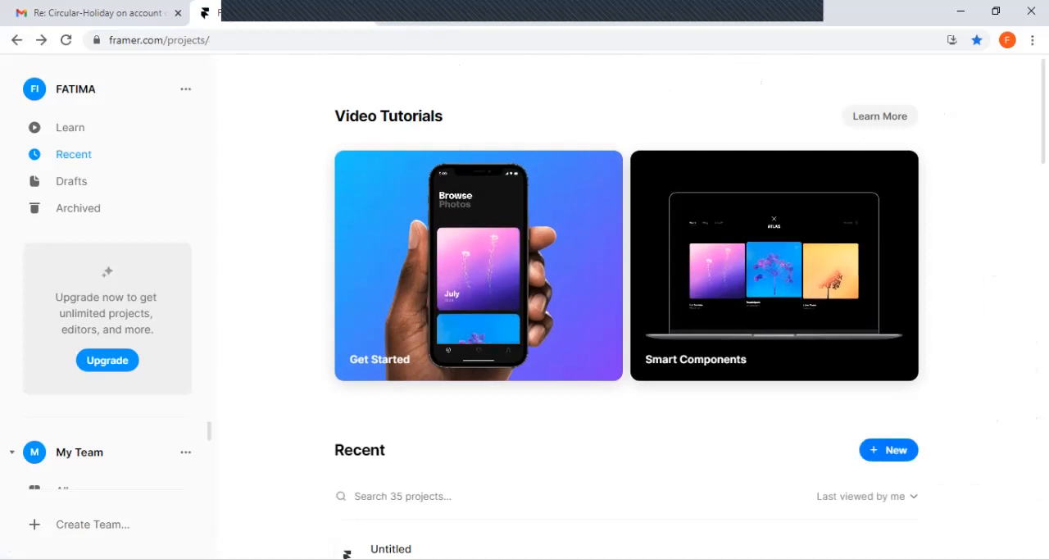
{"action": "left_click", "coordinate": [888, 450]}
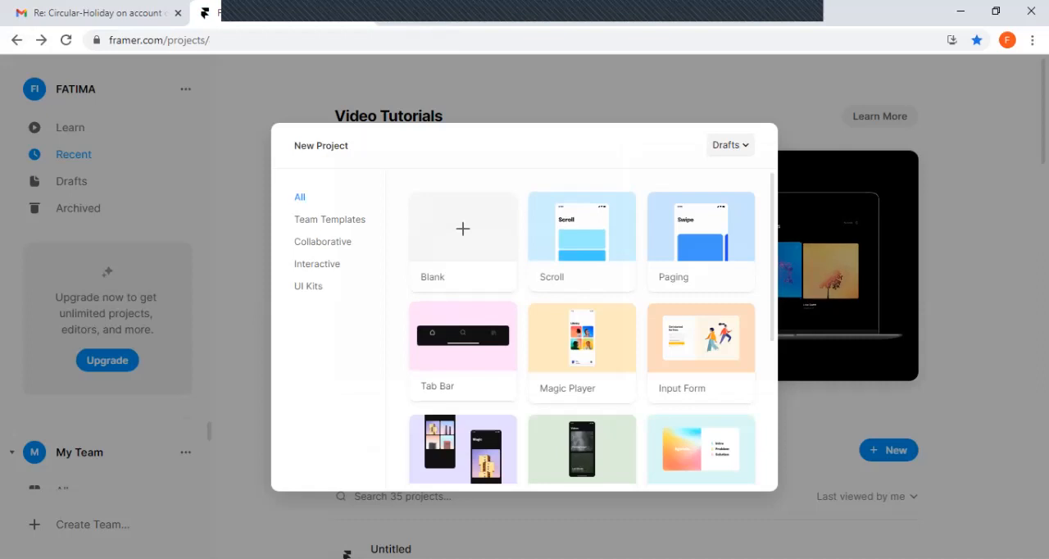
{"action": "left_click", "coordinate": [463, 349]}
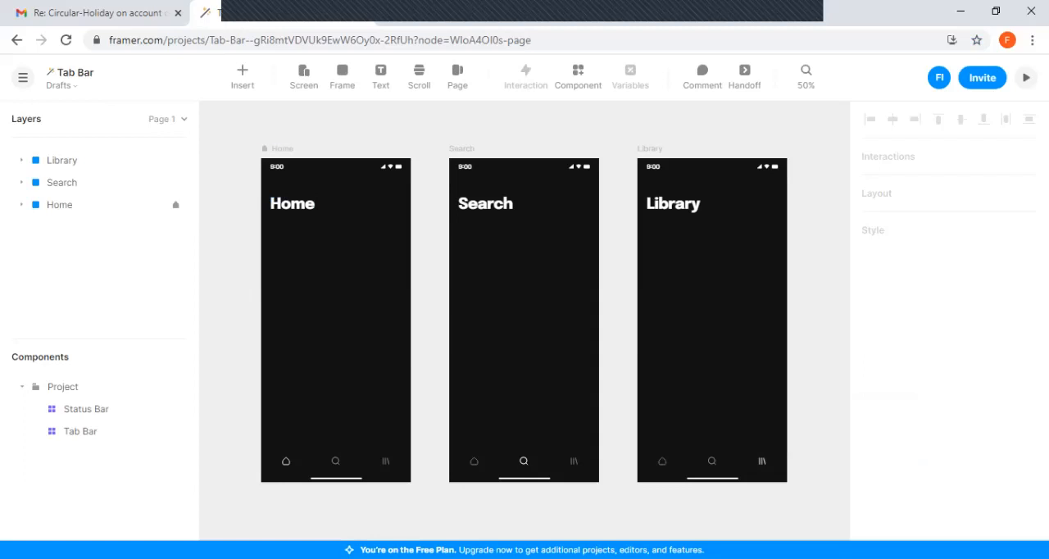
Preview the Tab Bar project from its Home screen, test switching between Library, Home and Search, and return to the project
{"action": "left_click", "coordinate": [336, 320]}
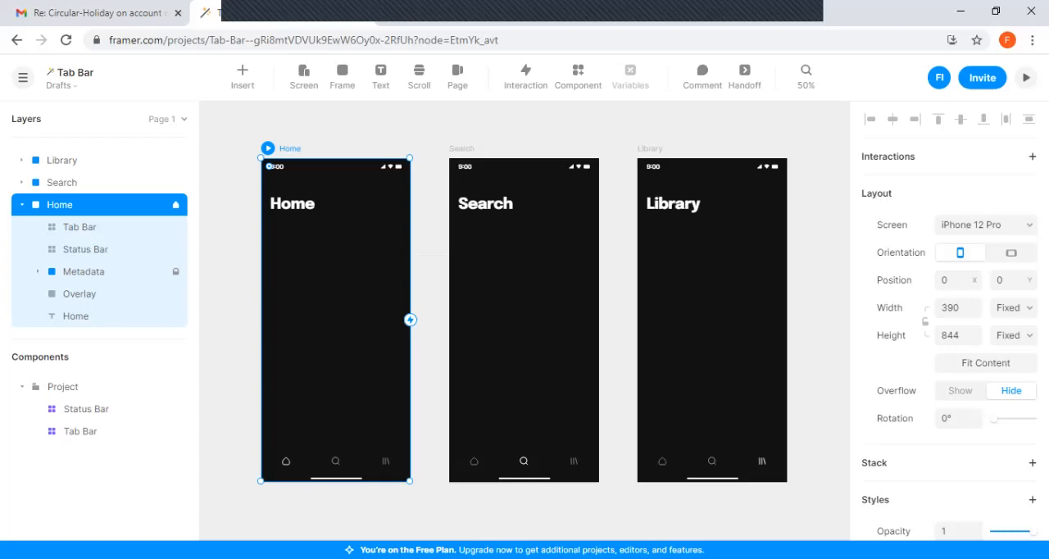
{"action": "left_click", "coordinate": [86, 409]}
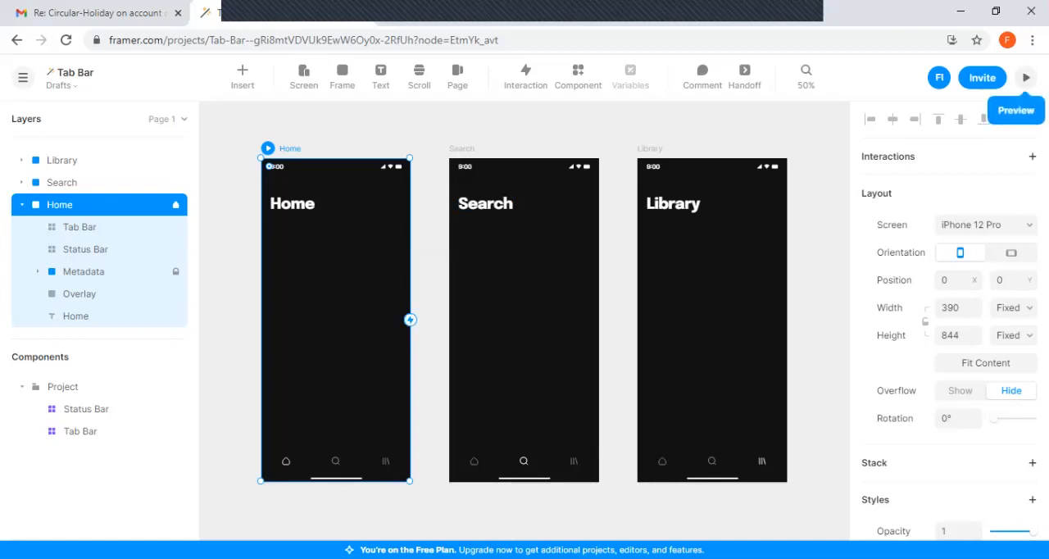
{"action": "left_click", "coordinate": [1026, 77]}
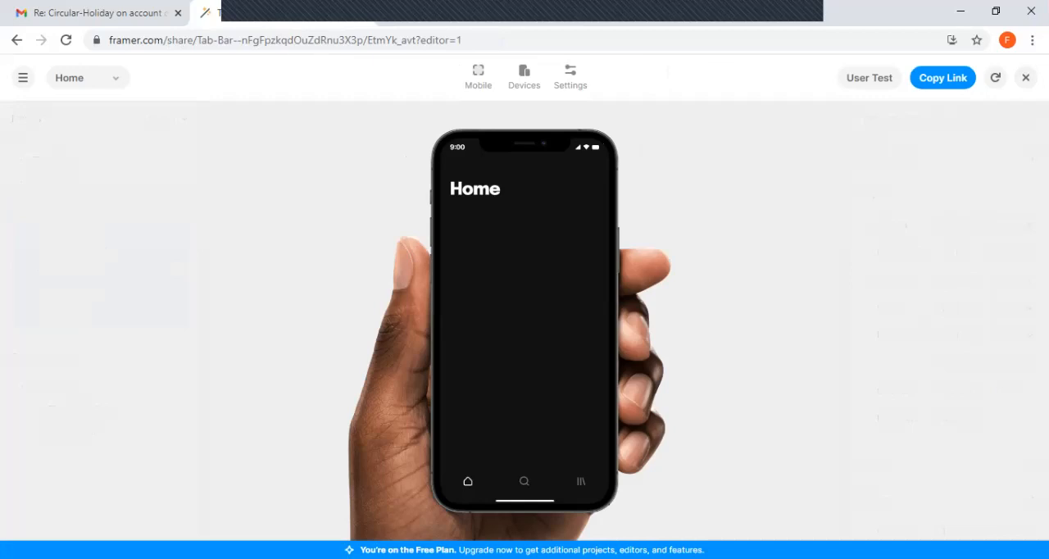
{"action": "left_click", "coordinate": [582, 481]}
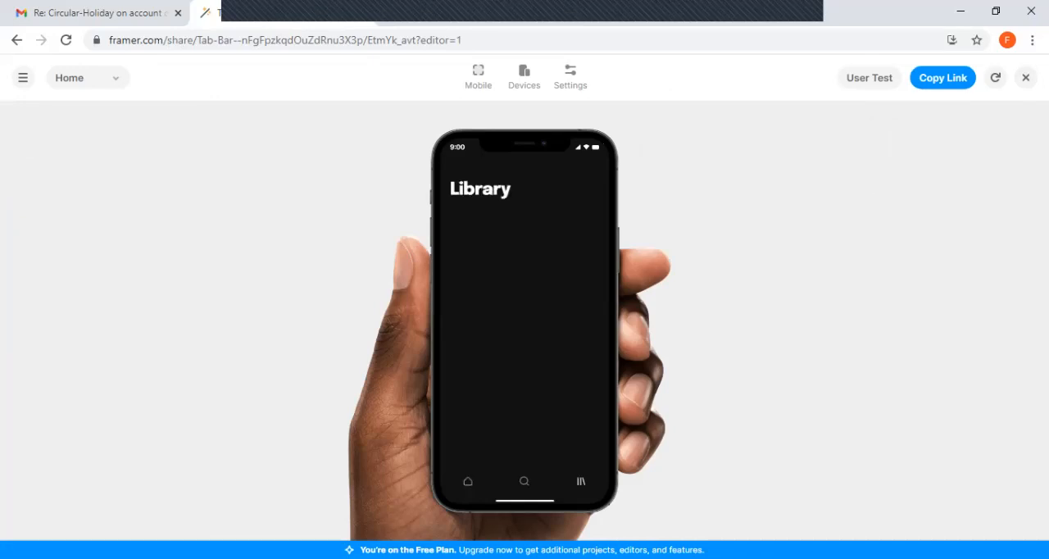
{"action": "left_click", "coordinate": [469, 482]}
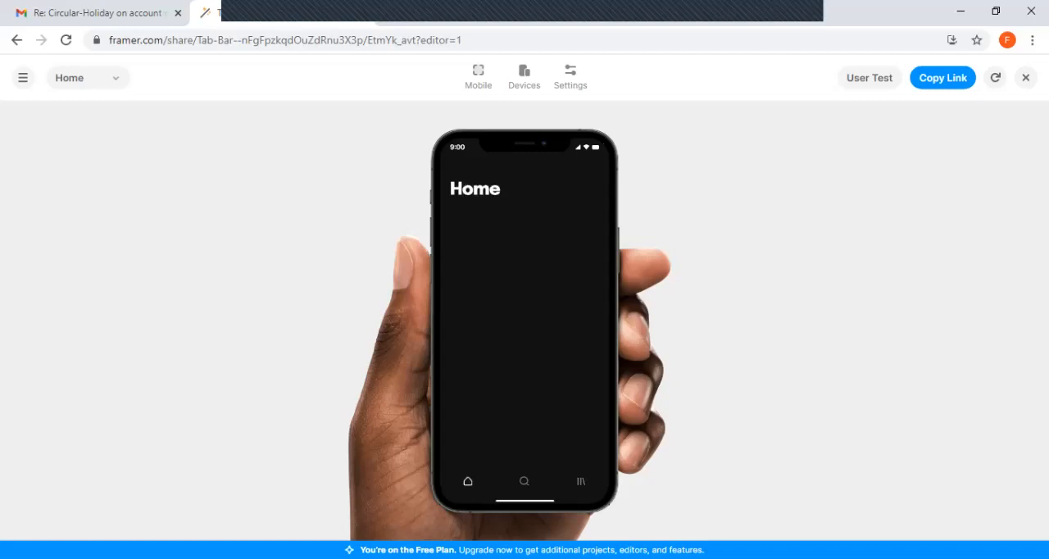
{"action": "left_click", "coordinate": [525, 481]}
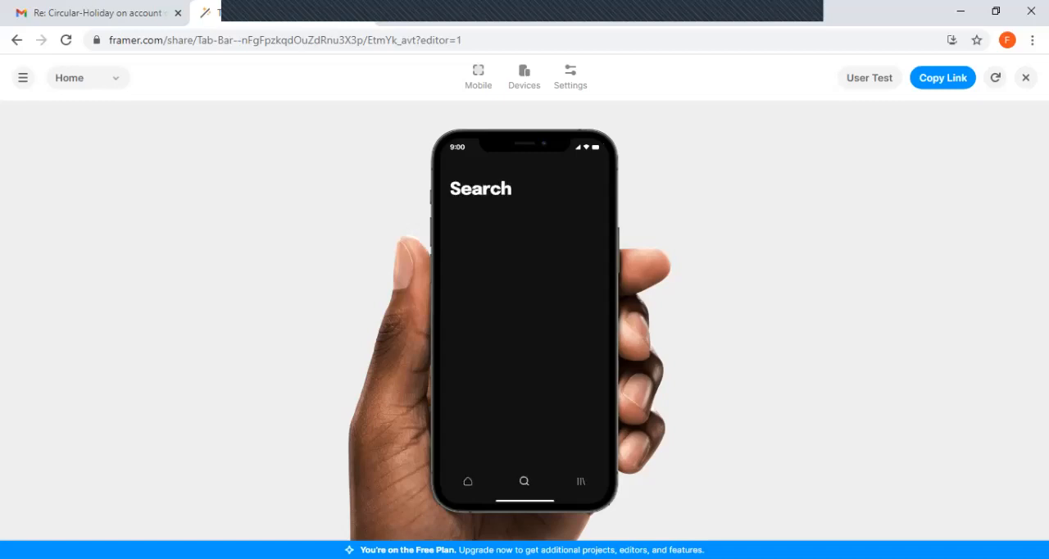
{"action": "left_click", "coordinate": [581, 481]}
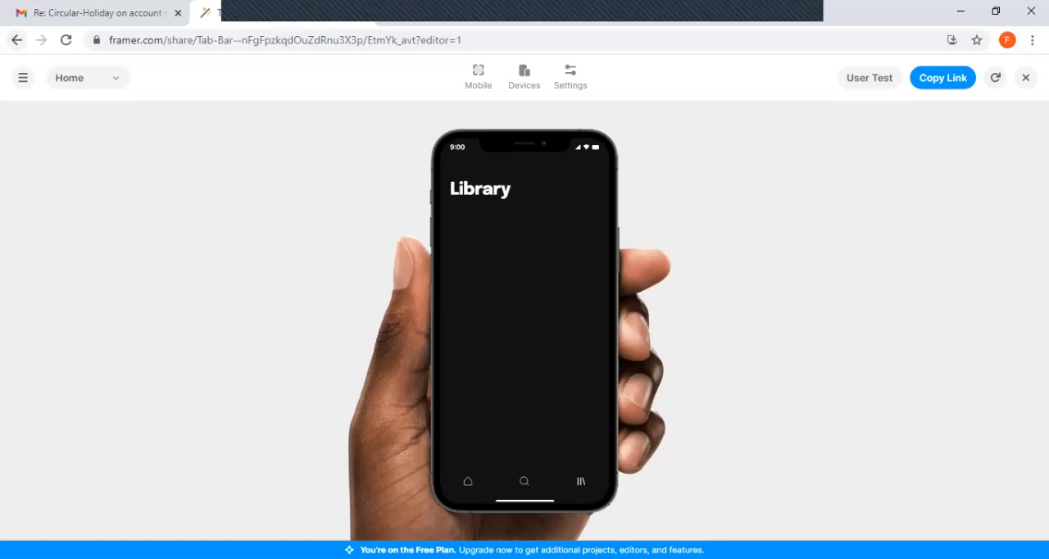
{"action": "left_click", "coordinate": [23, 77]}
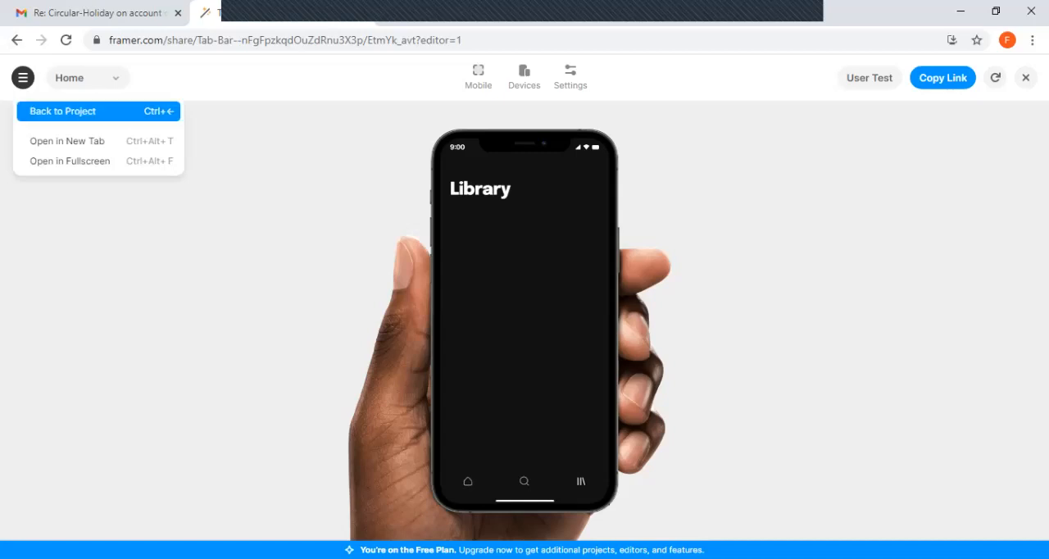
{"action": "left_click", "coordinate": [62, 111]}
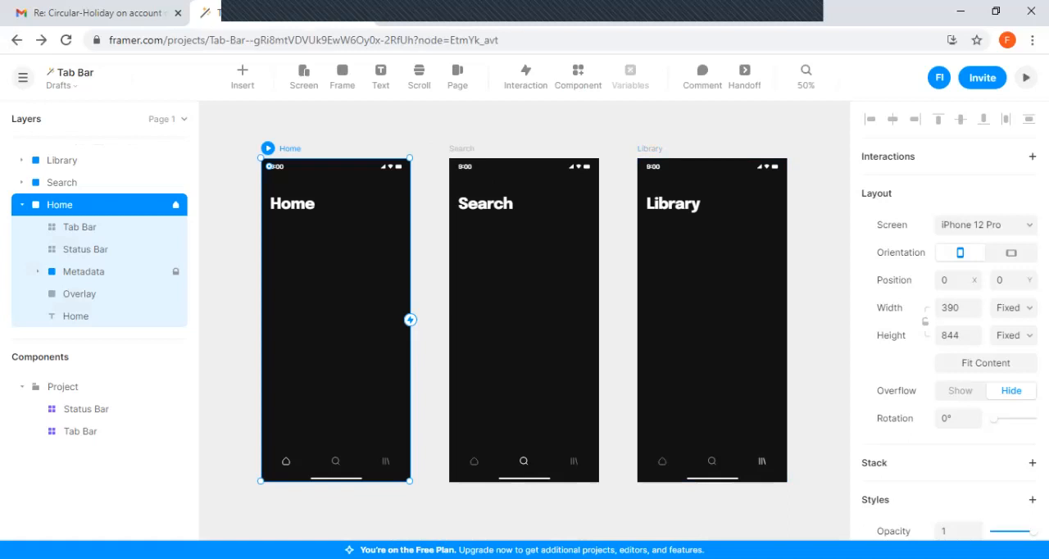
Inspect the properties of the Home screen's Tab Bar and Status Bar components, including the Tab Bar's interactions
{"action": "left_click", "coordinate": [335, 465]}
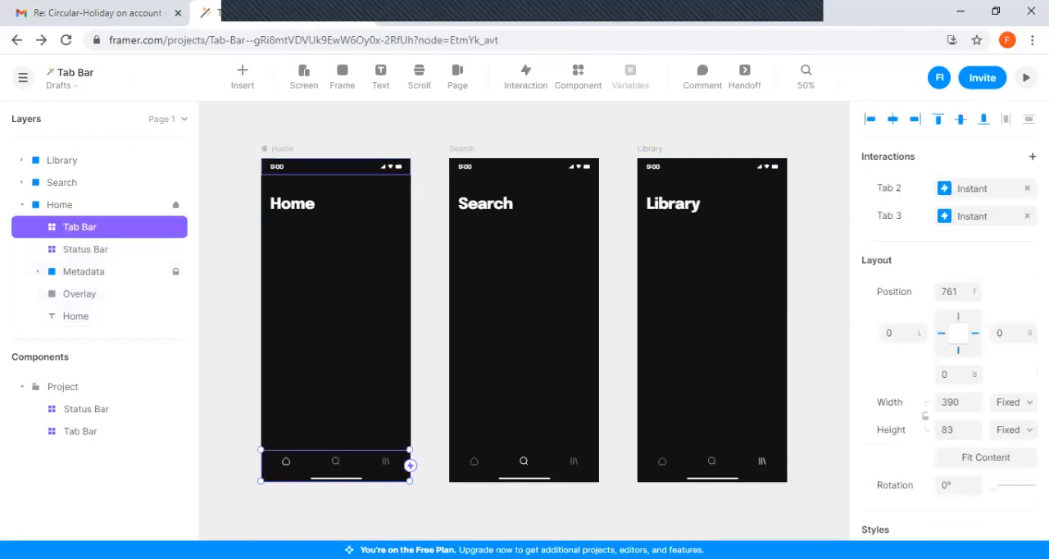
{"action": "left_click", "coordinate": [336, 167]}
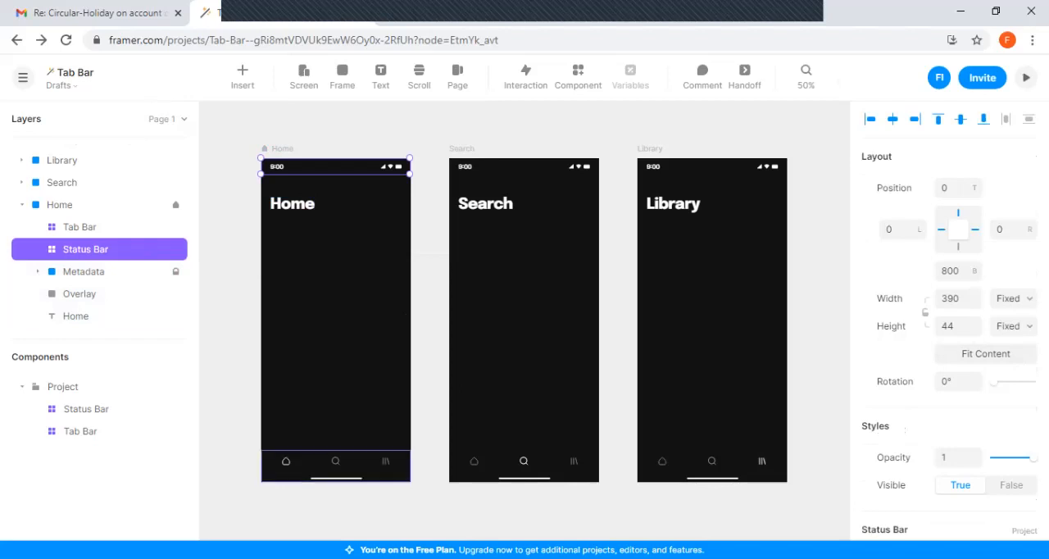
{"action": "left_click", "coordinate": [80, 227]}
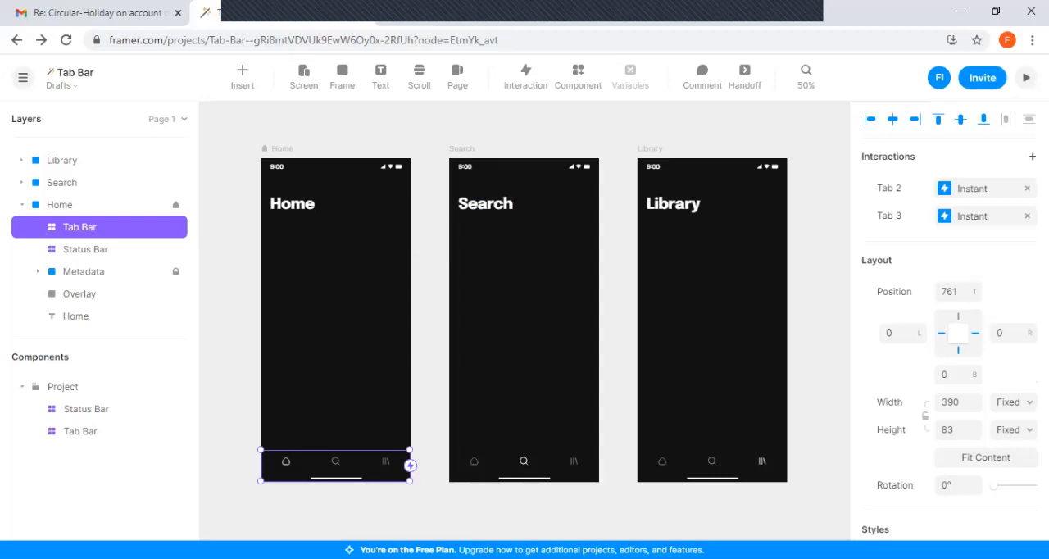
Preview the Home screen again and use its tab bar to switch to Search and Library
{"action": "left_click", "coordinate": [1026, 77]}
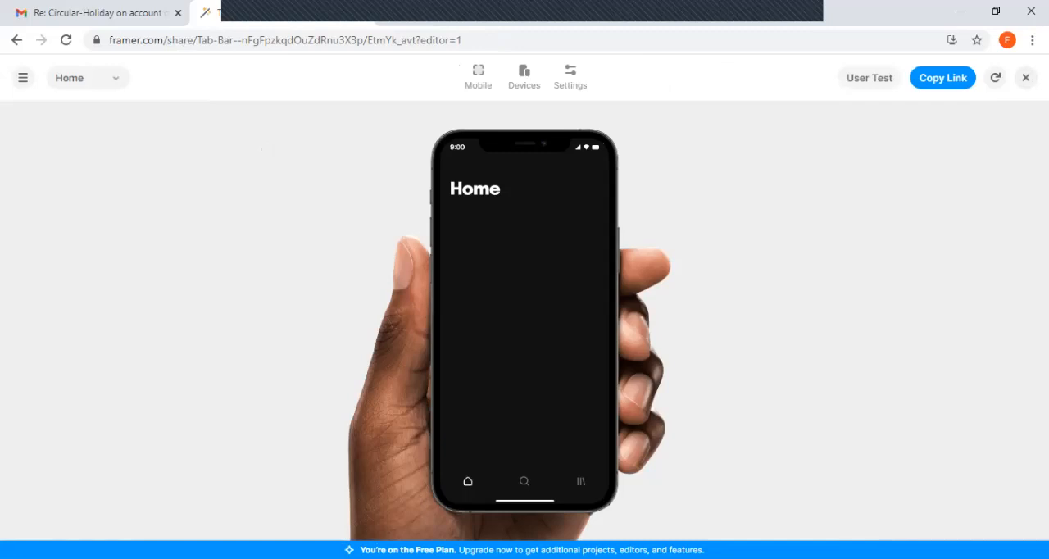
{"action": "left_click", "coordinate": [525, 481]}
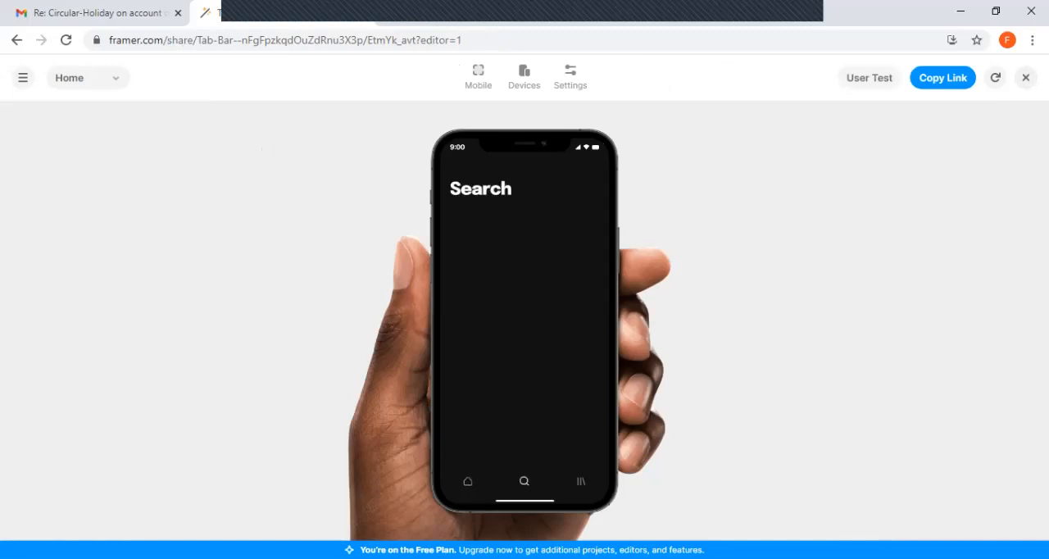
{"action": "left_click", "coordinate": [582, 482]}
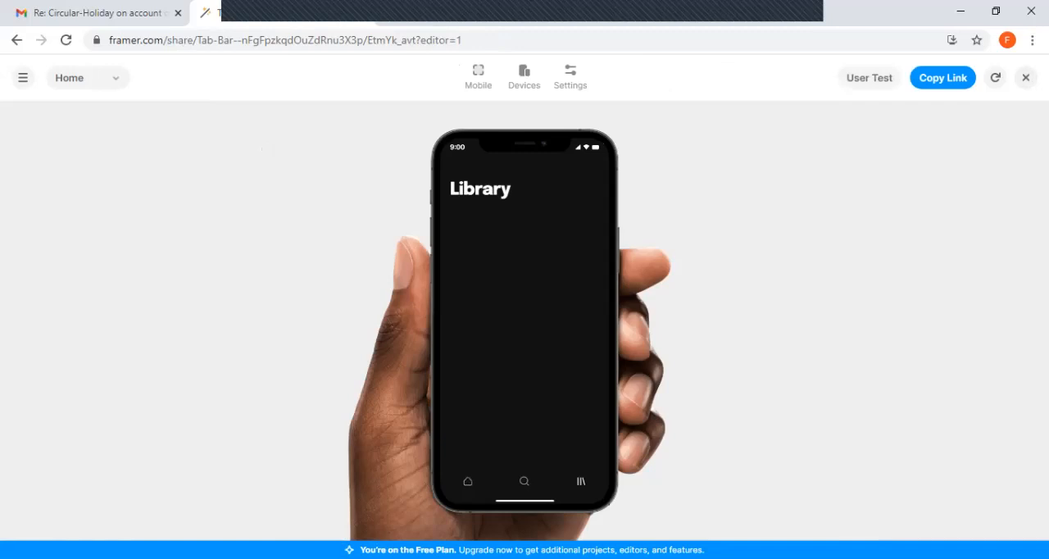
Leave the Tab Bar preview and go back from the project to the project list
{"action": "left_click", "coordinate": [23, 78]}
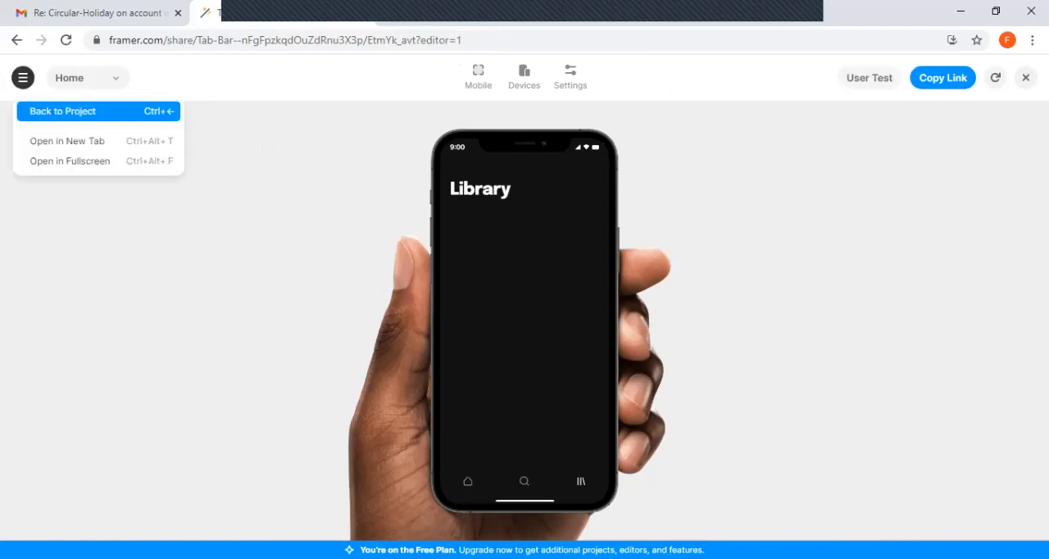
{"action": "left_click", "coordinate": [63, 111]}
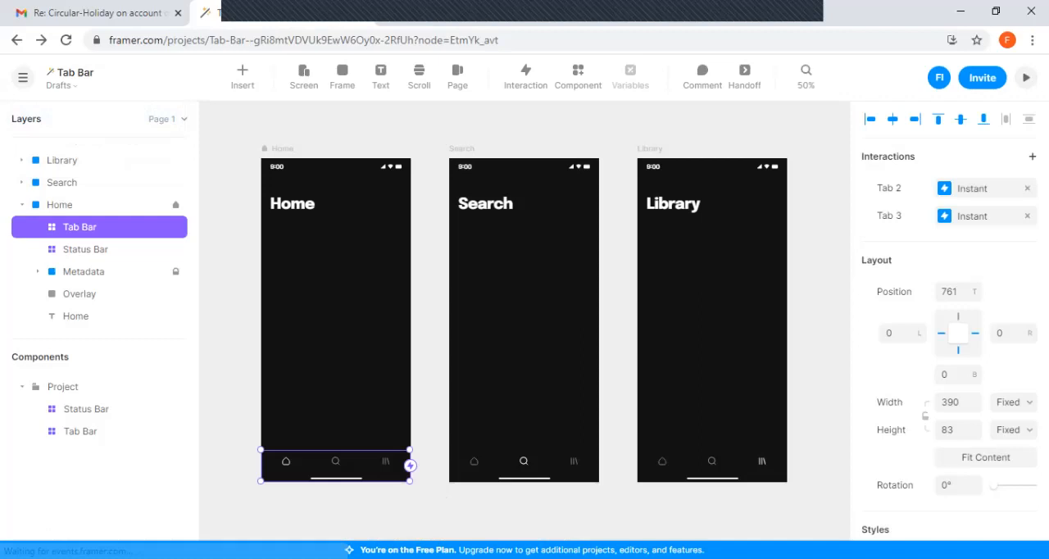
{"action": "left_click", "coordinate": [16, 40]}
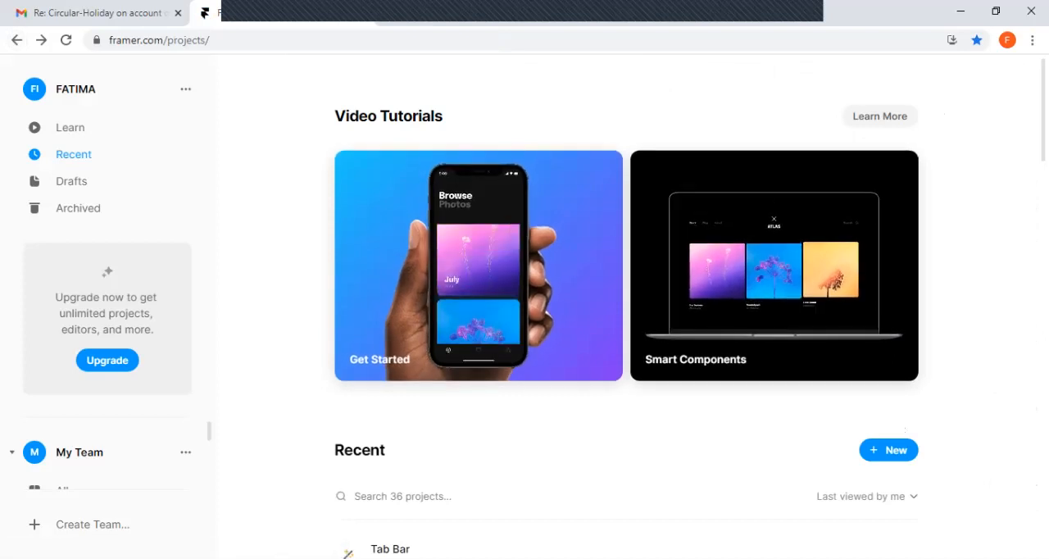
Browse the new-project templates and create a project in Drafts from the Input Form template
{"action": "left_click", "coordinate": [889, 450]}
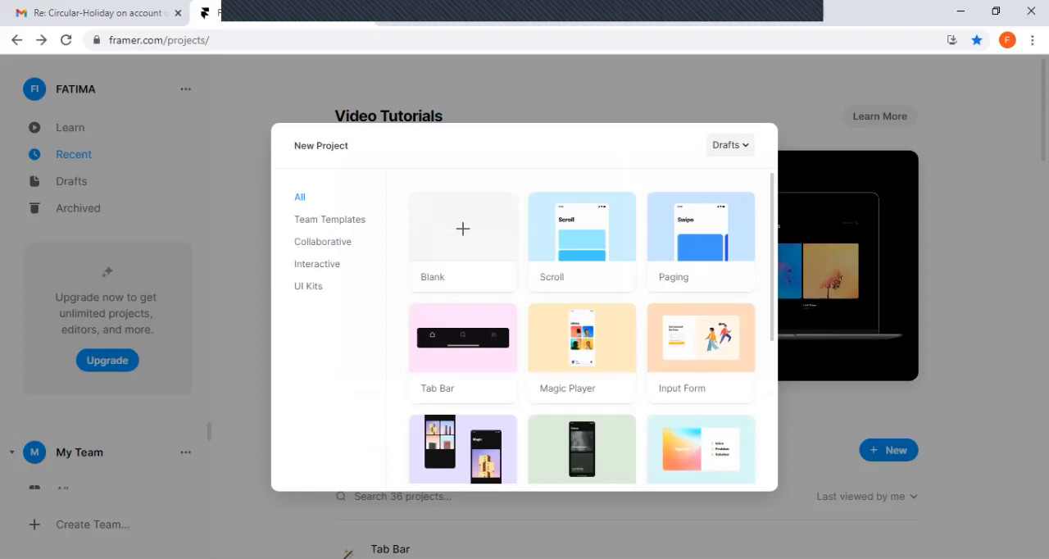
{"action": "scroll", "coordinate": [582, 328], "scroll_direction": "down", "scroll_amount": 1}
{"action": "scroll", "coordinate": [582, 328], "scroll_direction": "down", "scroll_amount": 2}
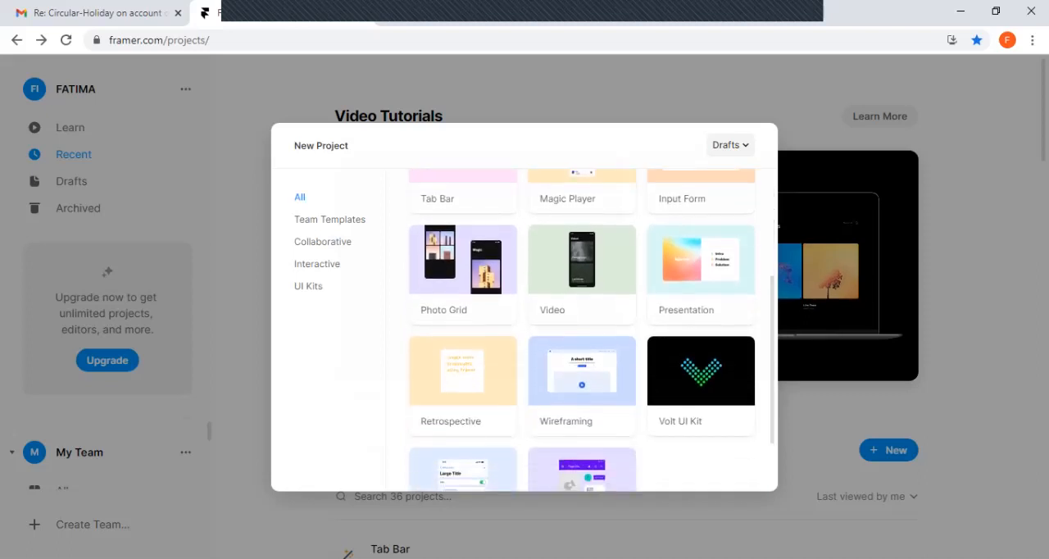
{"action": "scroll", "coordinate": [582, 328], "scroll_direction": "down", "scroll_amount": 1}
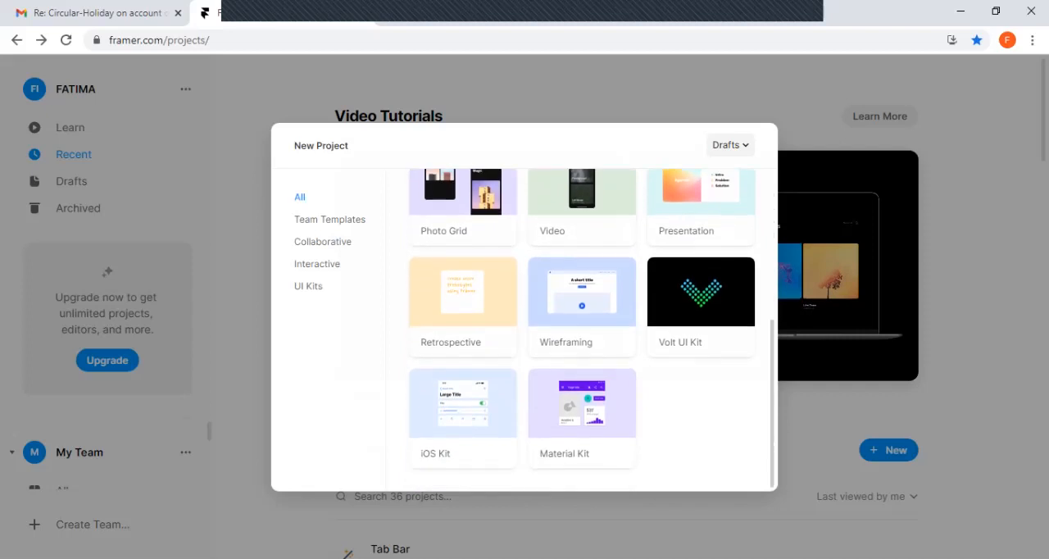
{"action": "scroll", "coordinate": [583, 328], "scroll_direction": "up", "scroll_amount": 1}
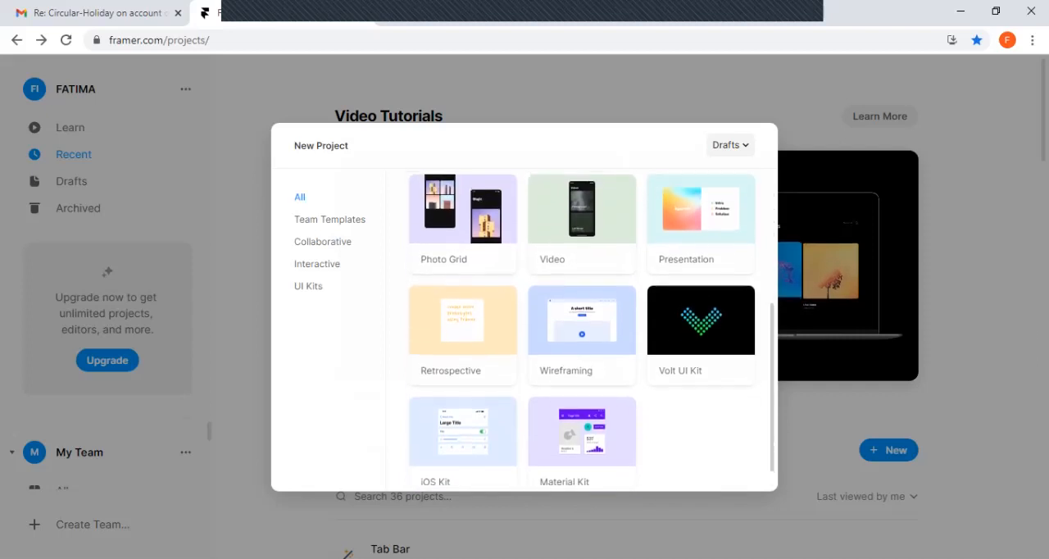
{"action": "scroll", "coordinate": [582, 328], "scroll_direction": "up", "scroll_amount": 2}
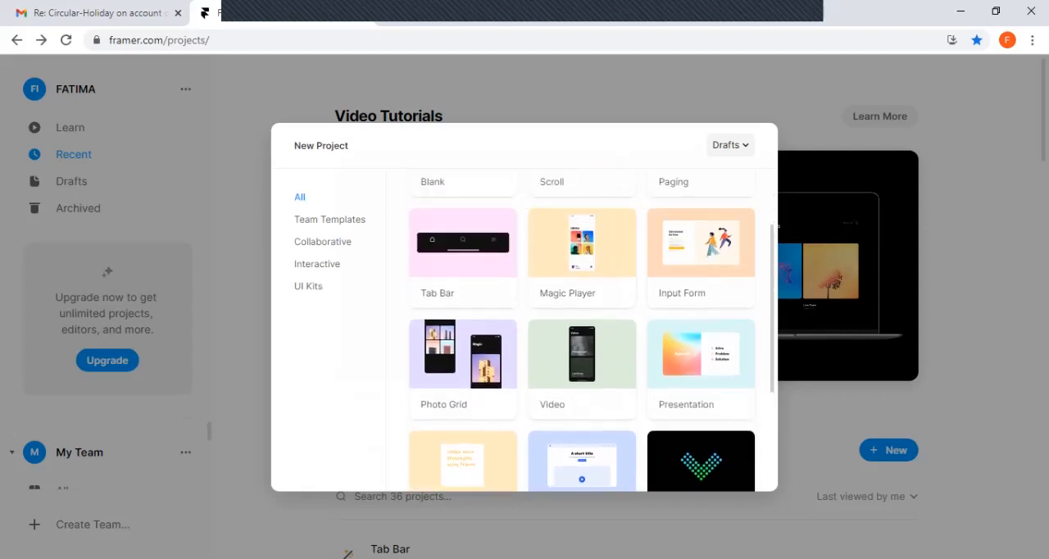
{"action": "scroll", "coordinate": [582, 330], "scroll_direction": "up", "scroll_amount": 1}
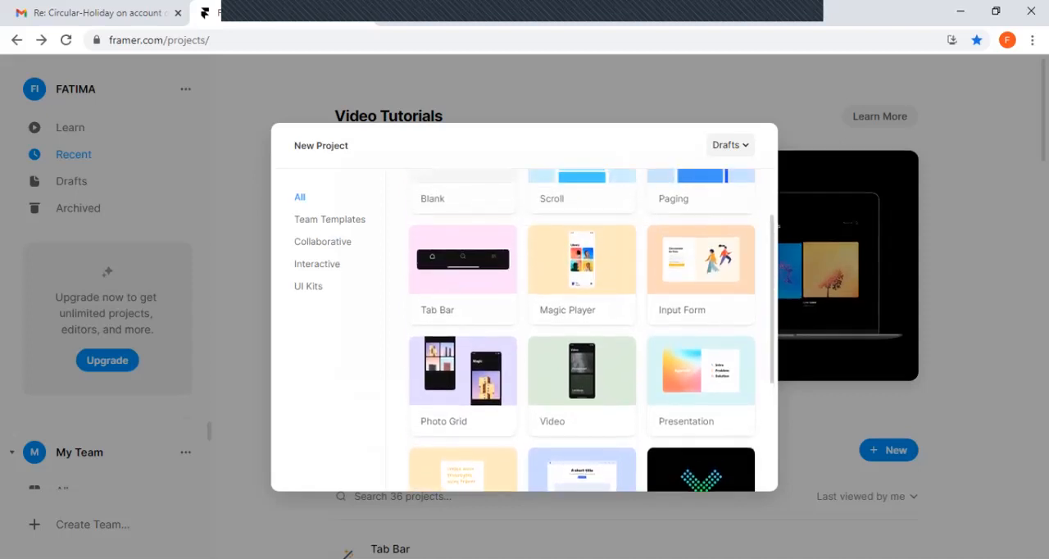
{"action": "scroll", "coordinate": [582, 328], "scroll_direction": "up", "scroll_amount": 1}
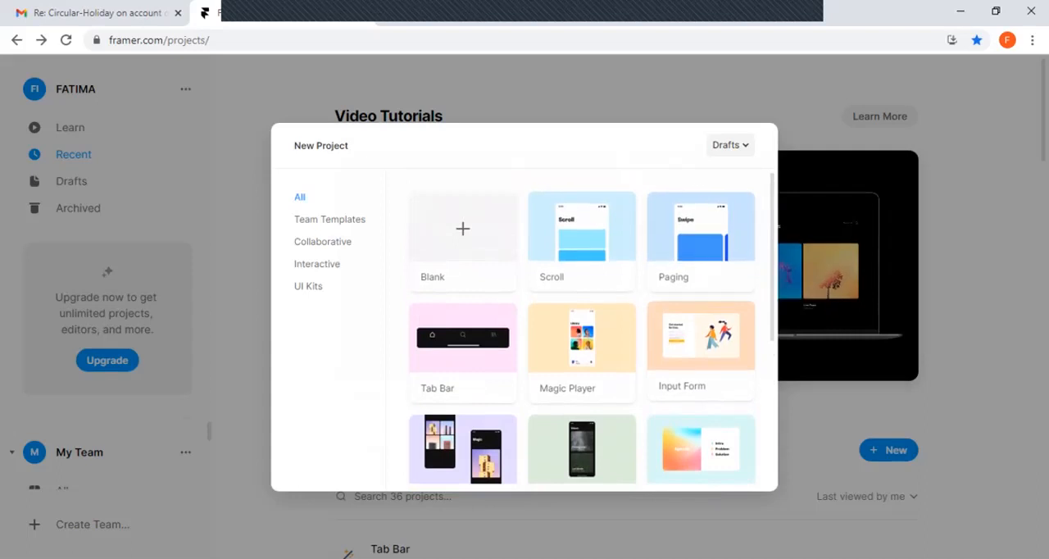
{"action": "left_click", "coordinate": [709, 373]}
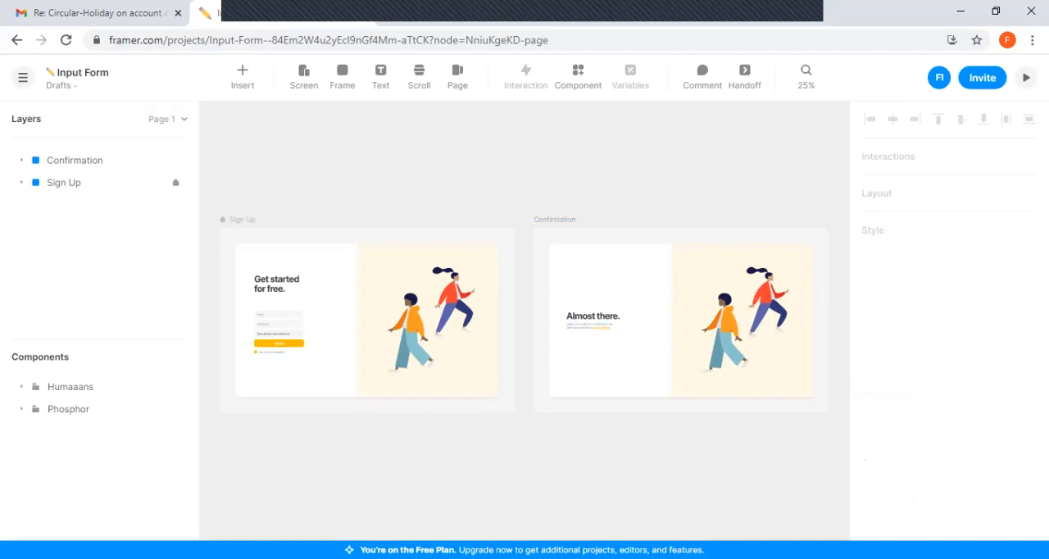
Inspect the layout properties of the Confirmation and Sign Up screens, keeping the Sign Up layer's name
{"action": "left_click", "coordinate": [555, 219]}
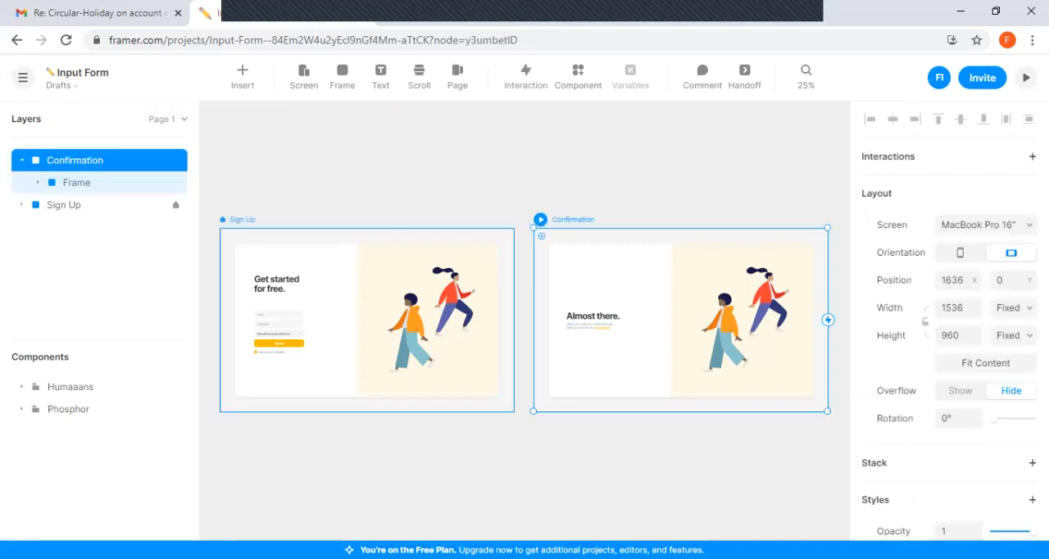
{"action": "left_click", "coordinate": [243, 220]}
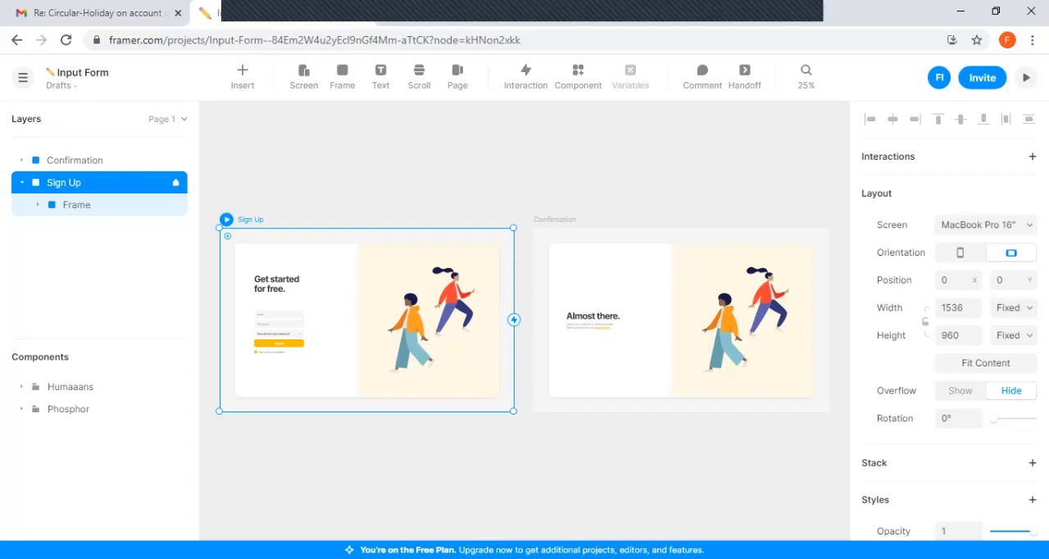
{"action": "double_click", "coordinate": [64, 182]}
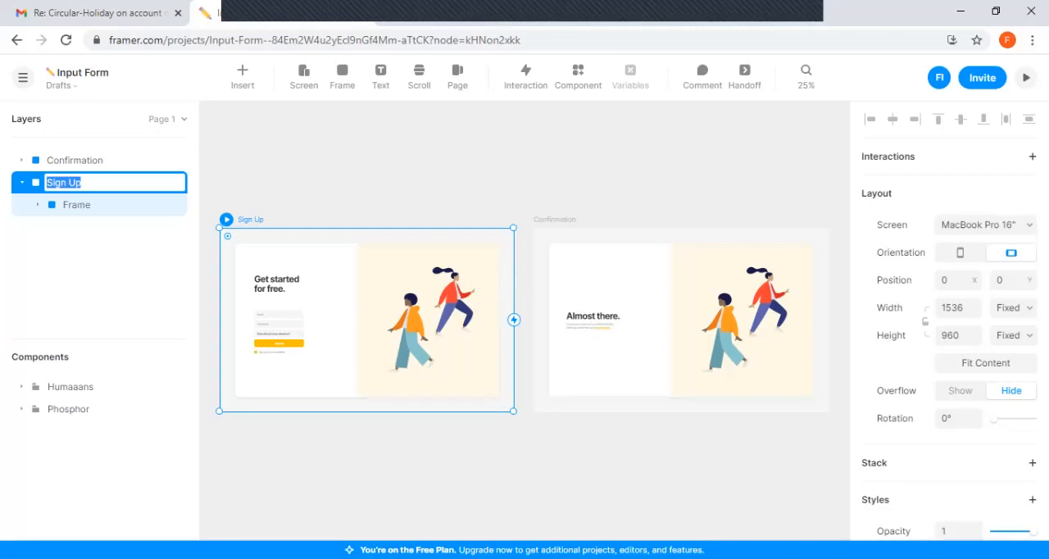
{"action": "left_click", "coordinate": [82, 183]}
{"action": "key", "text": "Return"}
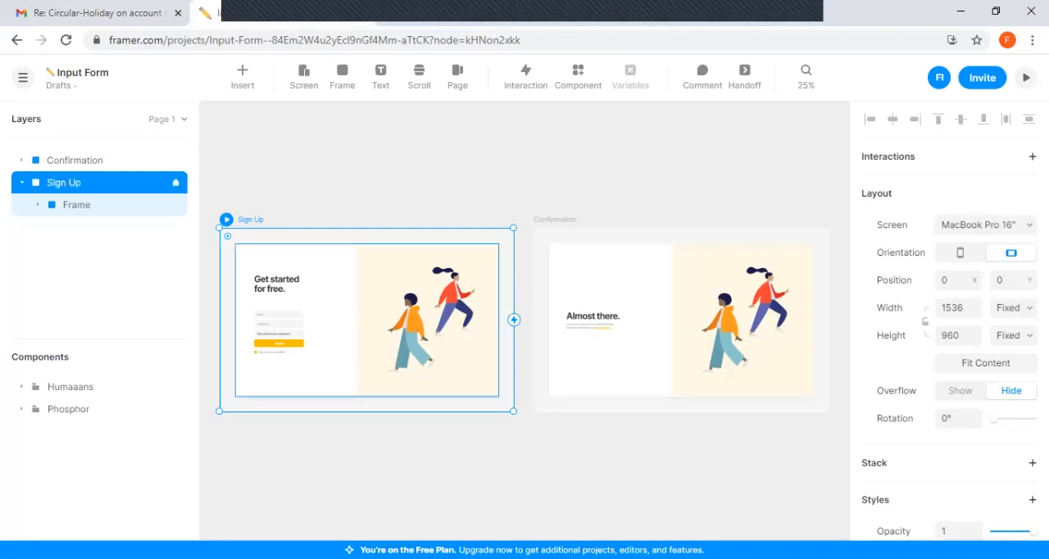
Move the Sign Up screen's inner frame toward the Confirmation screen, to about 768 from the left and 106 from the top
{"action": "left_click", "coordinate": [77, 205]}
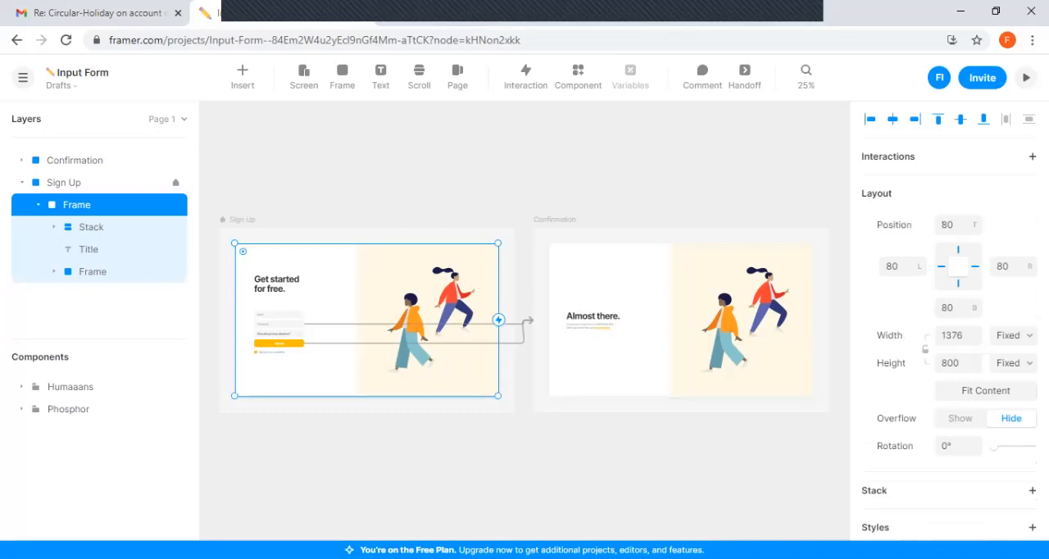
{"action": "left_click", "coordinate": [806, 77]}
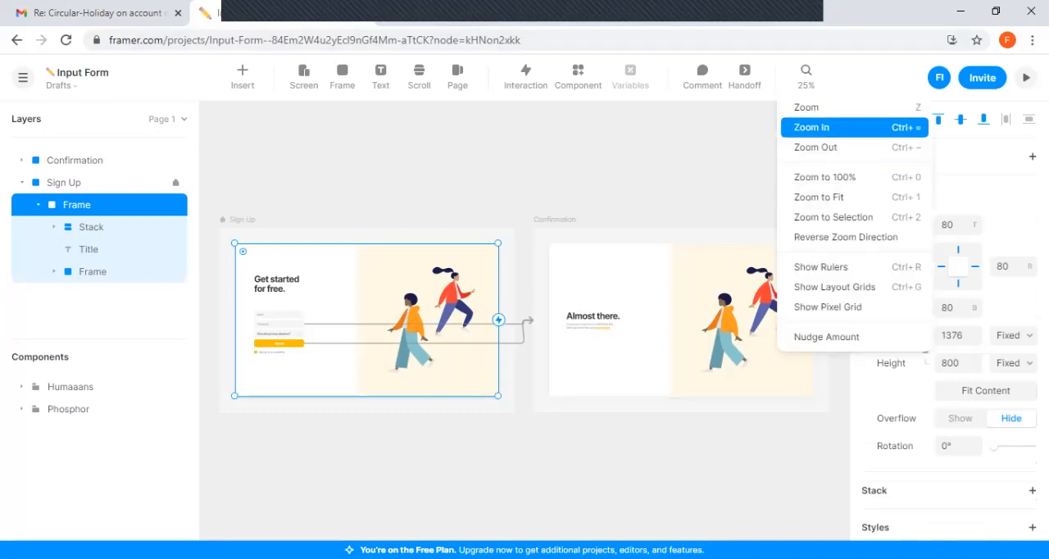
{"action": "left_click", "coordinate": [812, 127]}
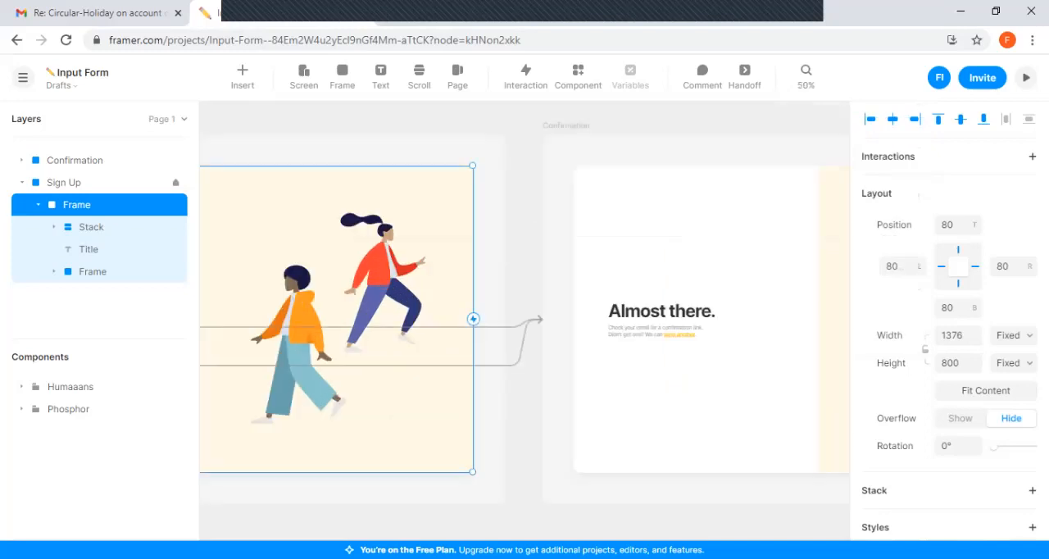
{"action": "left_click_drag", "start_coordinate": [344, 312], "coordinate": [609, 321]}
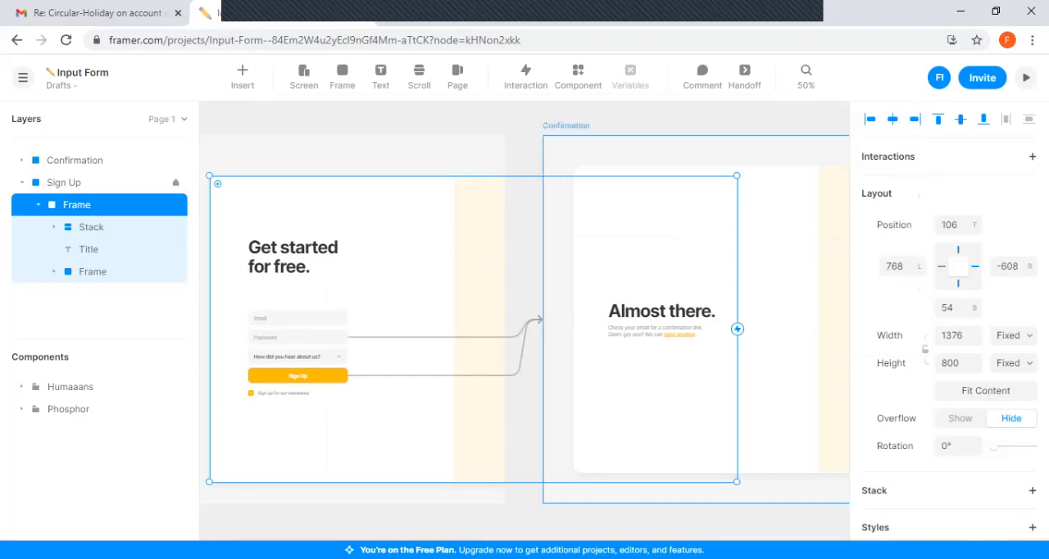
{"action": "left_click", "coordinate": [806, 77]}
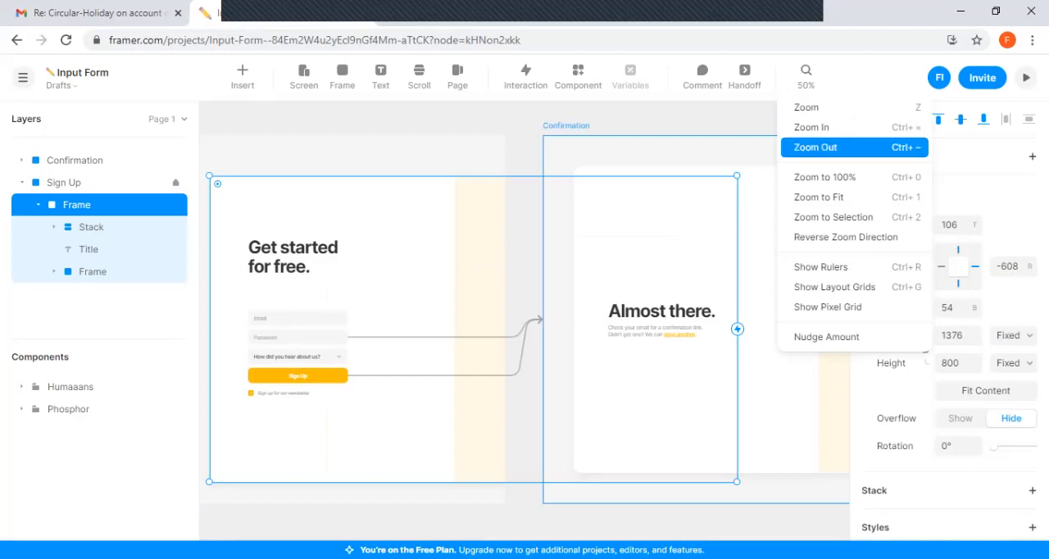
{"action": "left_click", "coordinate": [816, 147]}
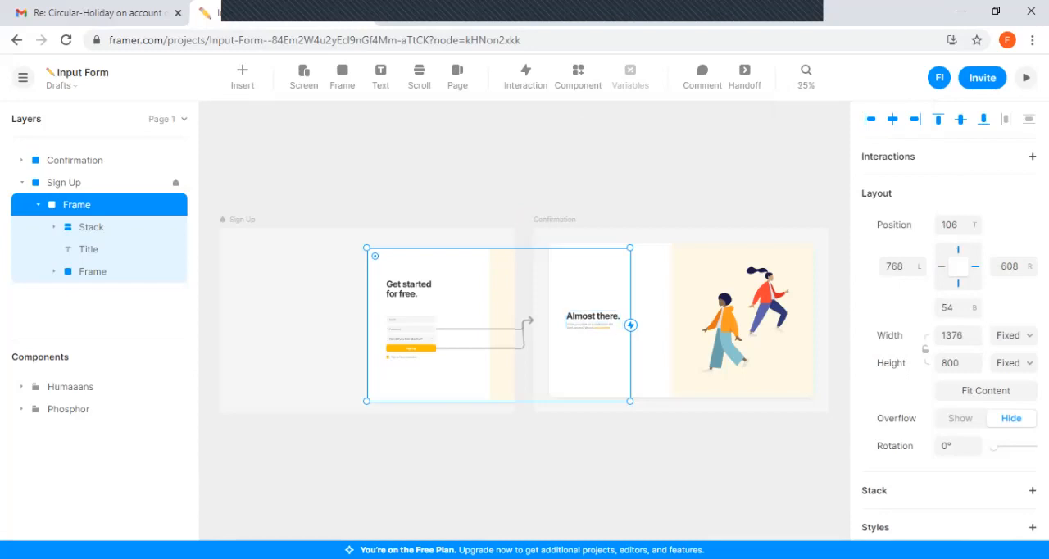
Preview the Sign Up screen, open its "How did you hear about us?" choices, submit the form, and return to the project
{"action": "left_click", "coordinate": [1026, 77]}
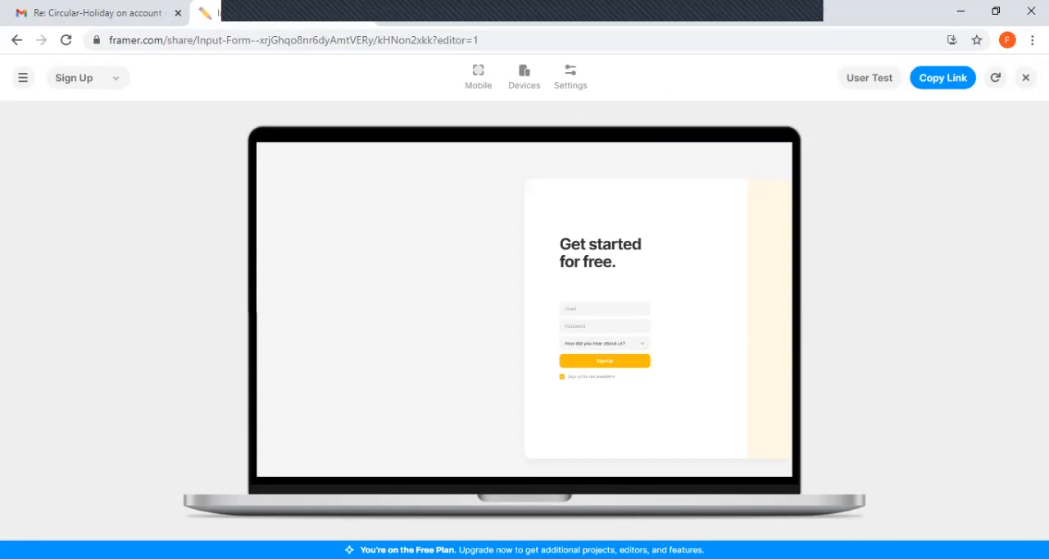
{"action": "left_click", "coordinate": [607, 344]}
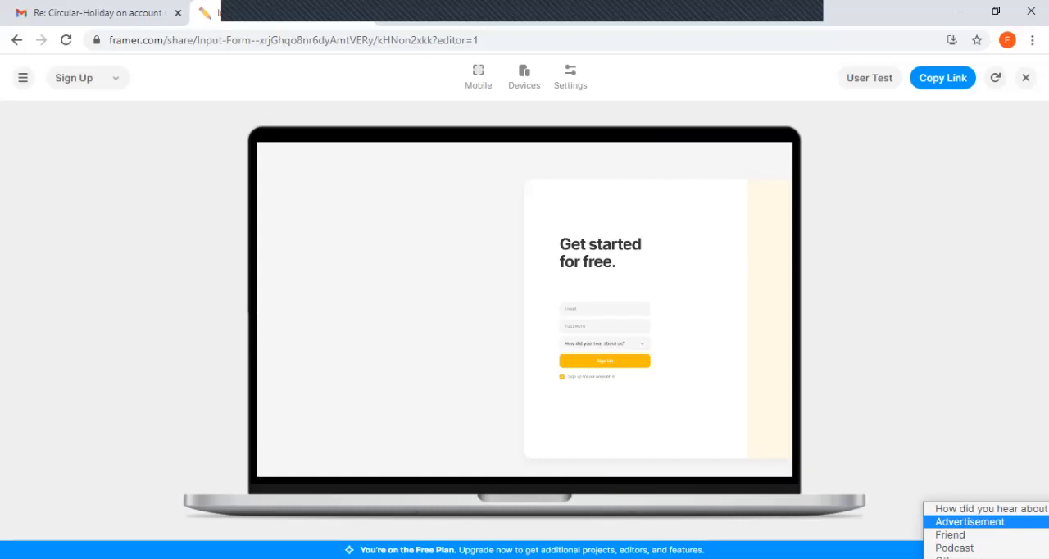
{"action": "left_click", "coordinate": [606, 361]}
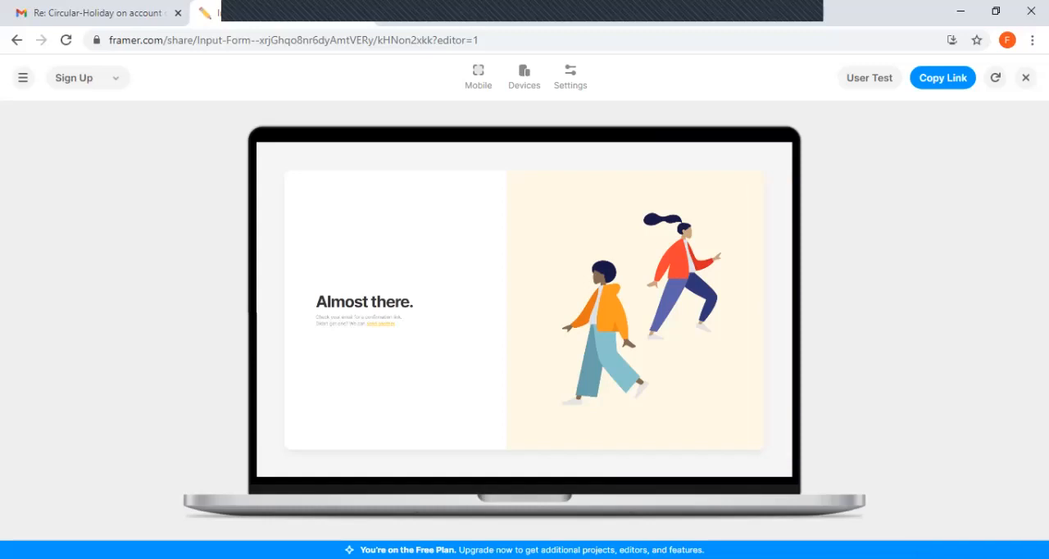
{"action": "left_click", "coordinate": [22, 78]}
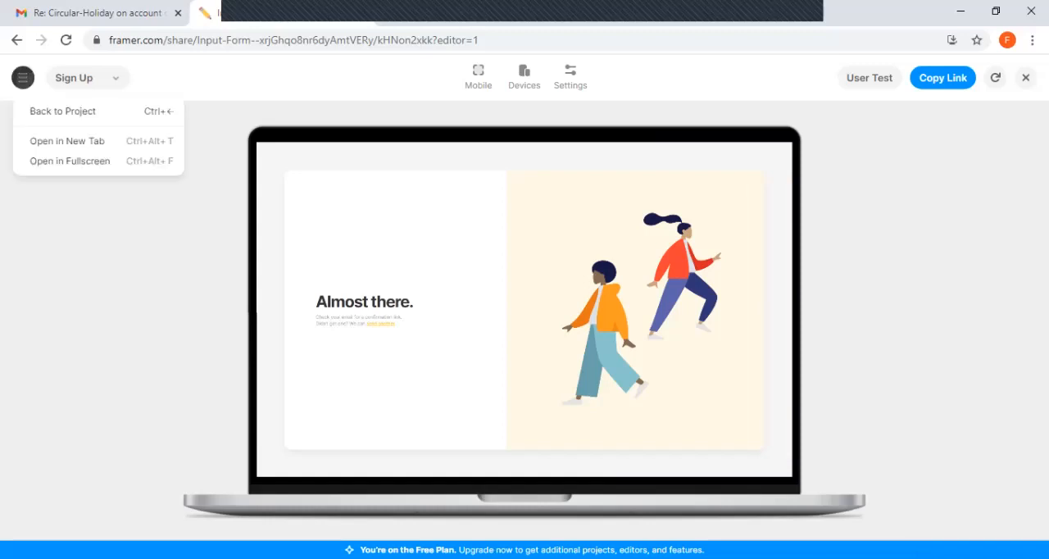
{"action": "left_click", "coordinate": [64, 112]}
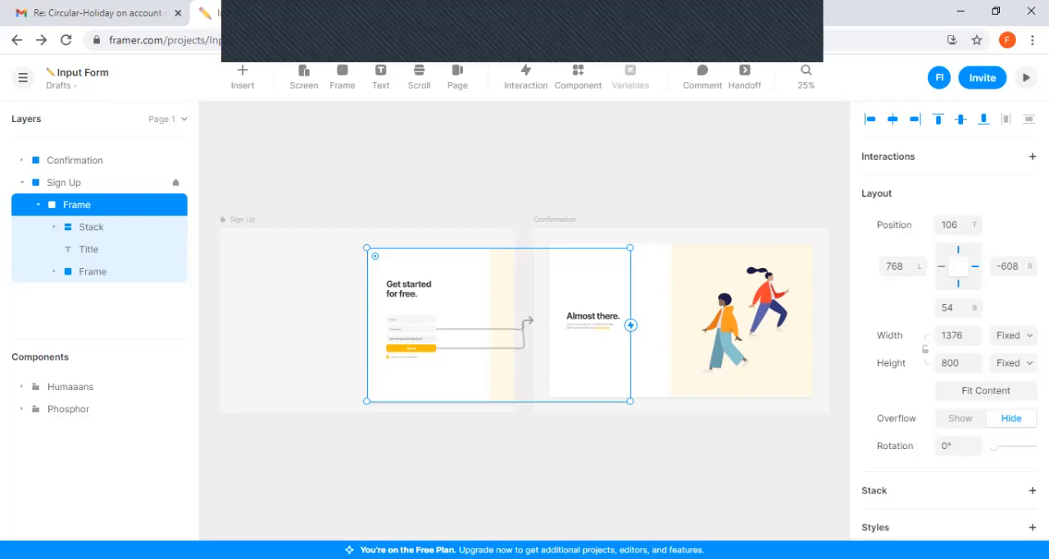
Switch to the Prototyping Tools presentation in PowerPoint and review slide 10 and the Conclusion on slide 11
{"action": "key", "text": "alt+Tab"}
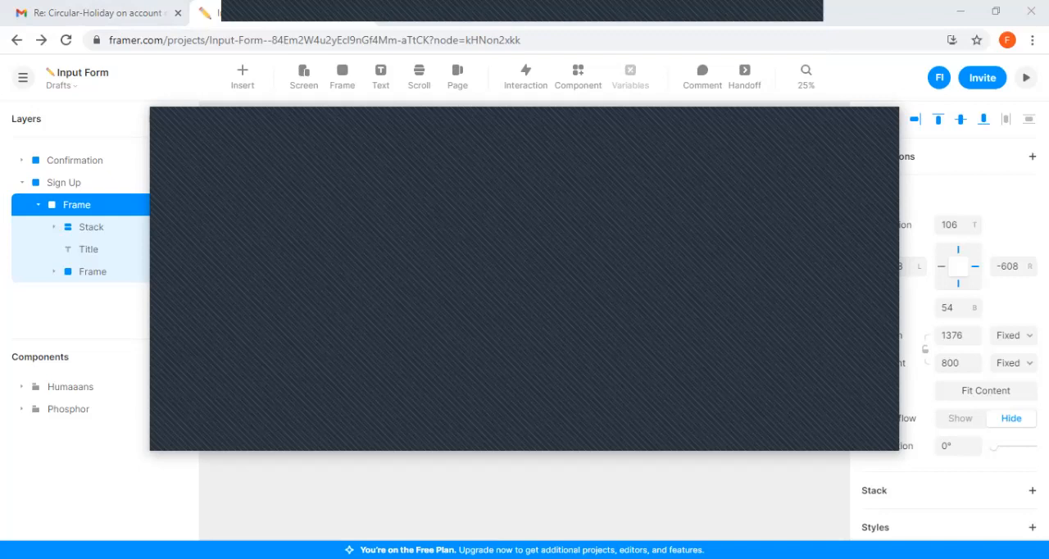
{"action": "key", "text": "alt+Tab"}
{"action": "scroll", "coordinate": [599, 326], "scroll_direction": "down", "scroll_amount": 1}
{"action": "scroll", "coordinate": [598, 326], "scroll_direction": "up", "scroll_amount": 1}
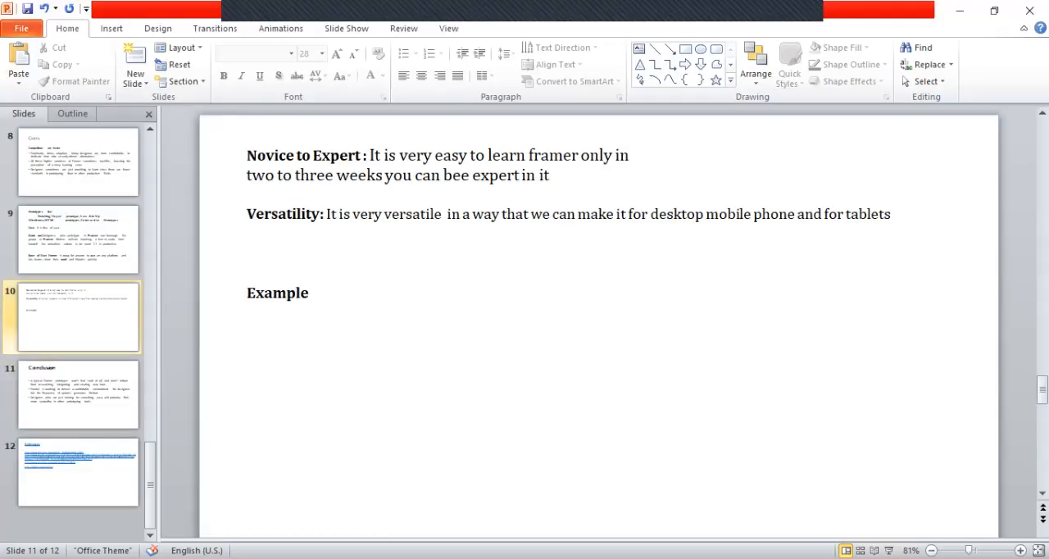
{"action": "scroll", "coordinate": [598, 326], "scroll_direction": "down", "scroll_amount": 1}
{"action": "scroll", "coordinate": [598, 326], "scroll_direction": "up", "scroll_amount": 1}
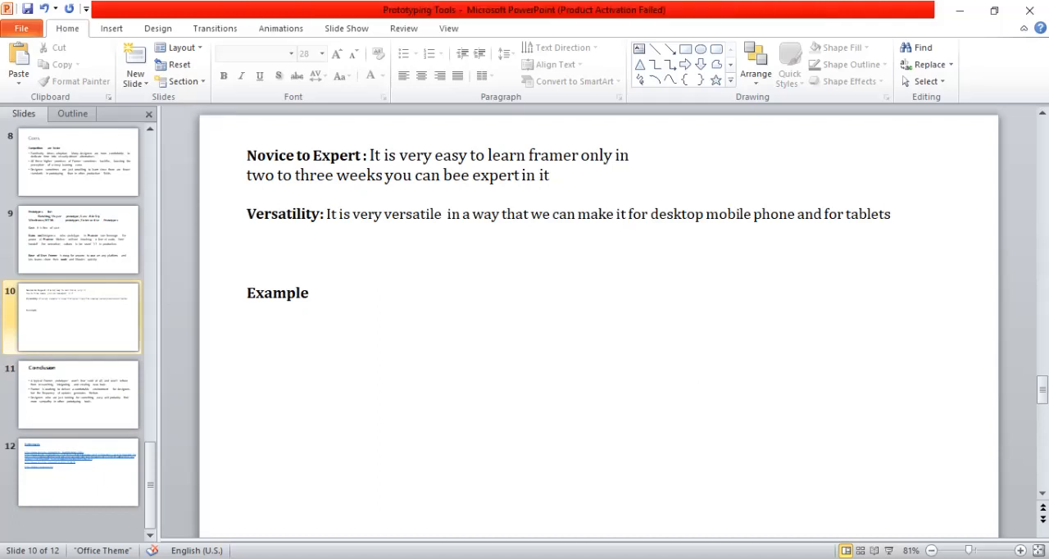
{"action": "key", "text": "Page_Down"}
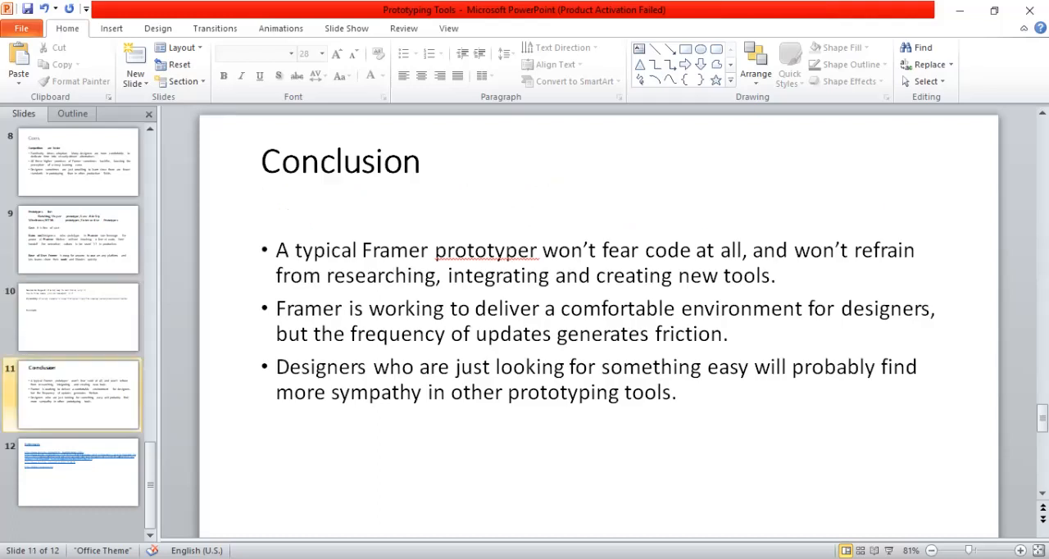
{"action": "key", "text": "Page_Up"}
{"action": "key", "text": "Page_Down"}
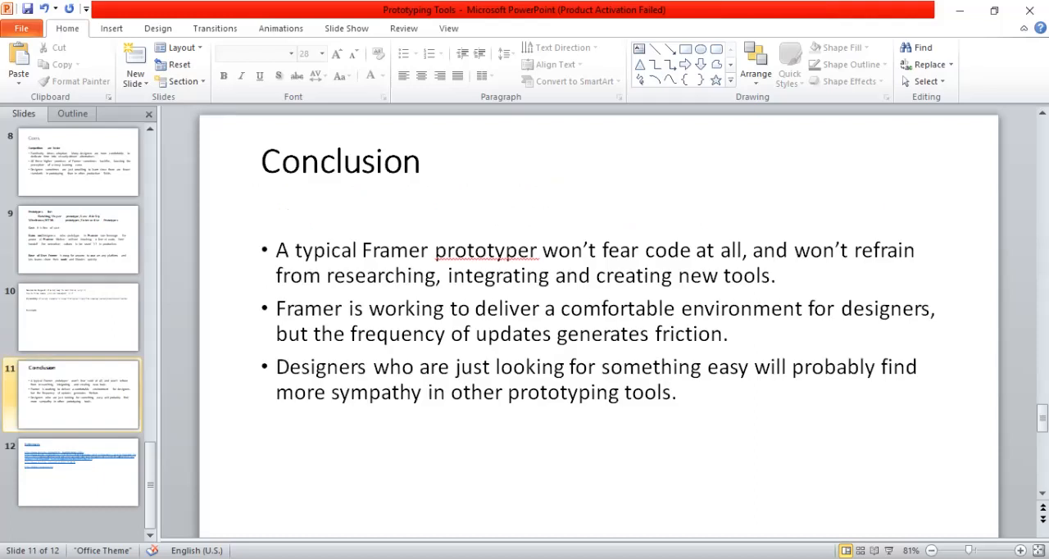